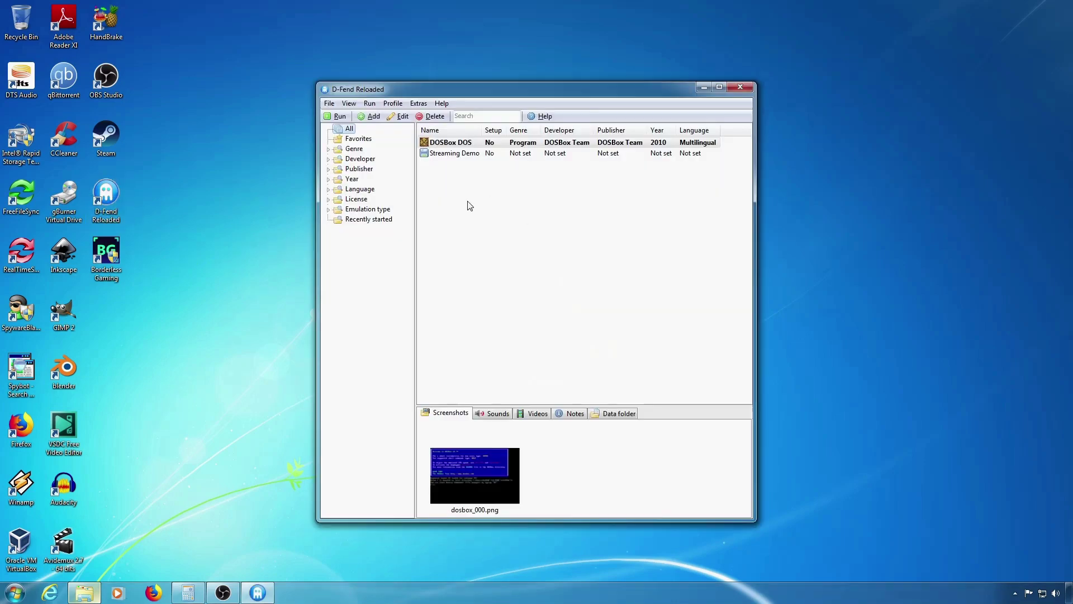
# - Launch Streaming Demo, then open its Graphics settings and keep the 1920x1080 fullscreen resolution
pyautogui.doubleClick(467, 153)
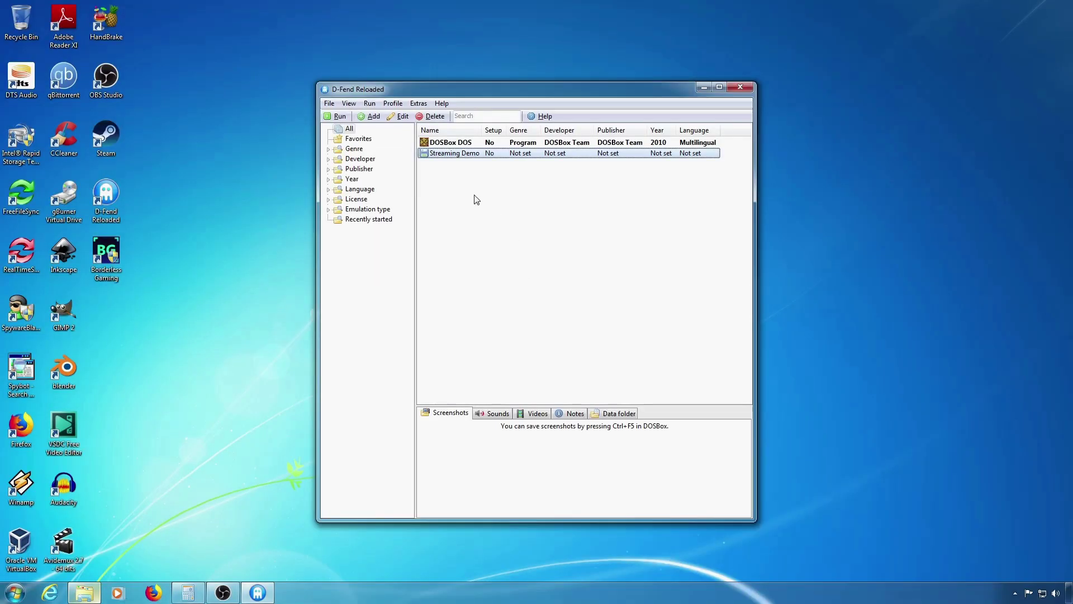
pyautogui.rightClick(466, 154)
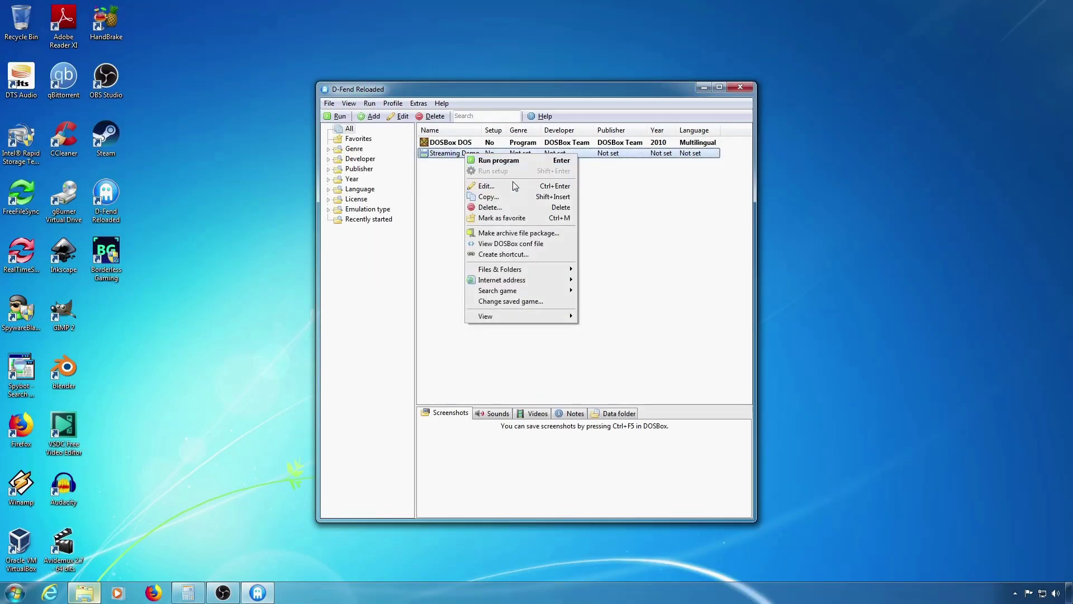
pyautogui.click(512, 183)
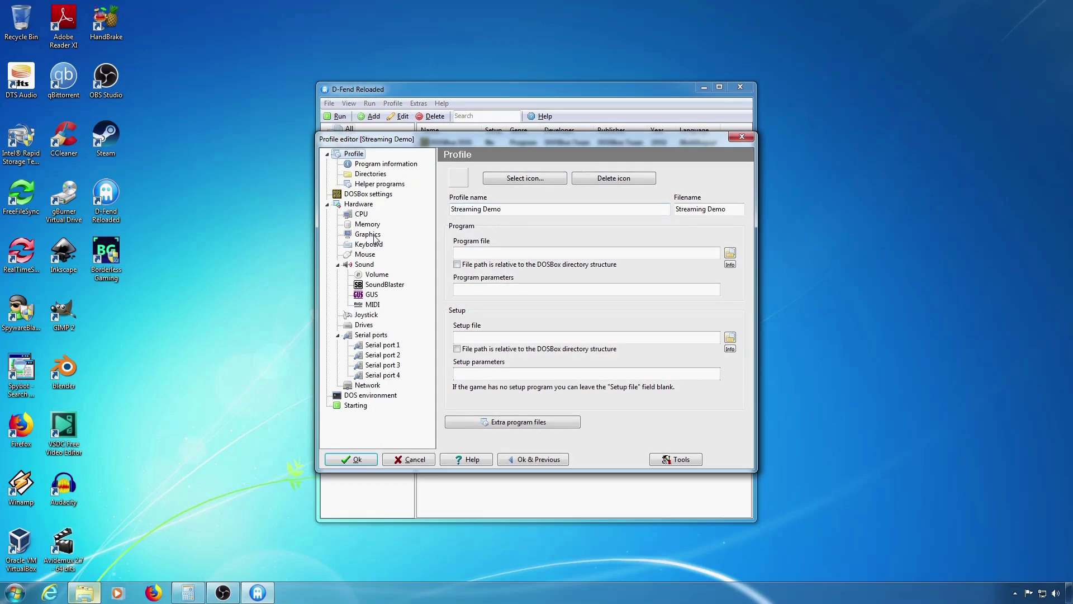
pyautogui.click(369, 234)
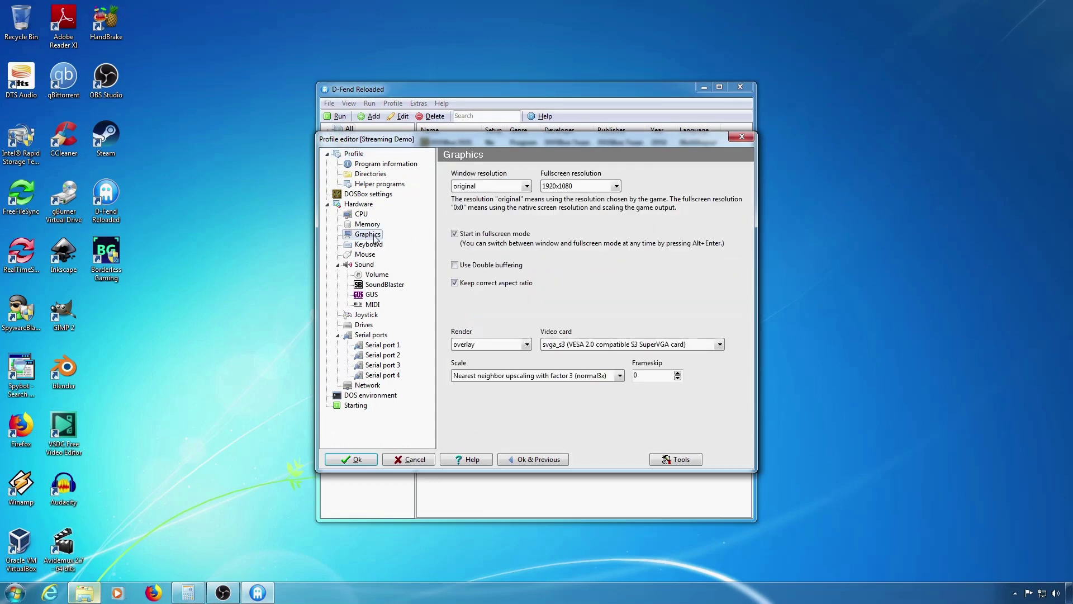
pyautogui.click(606, 189)
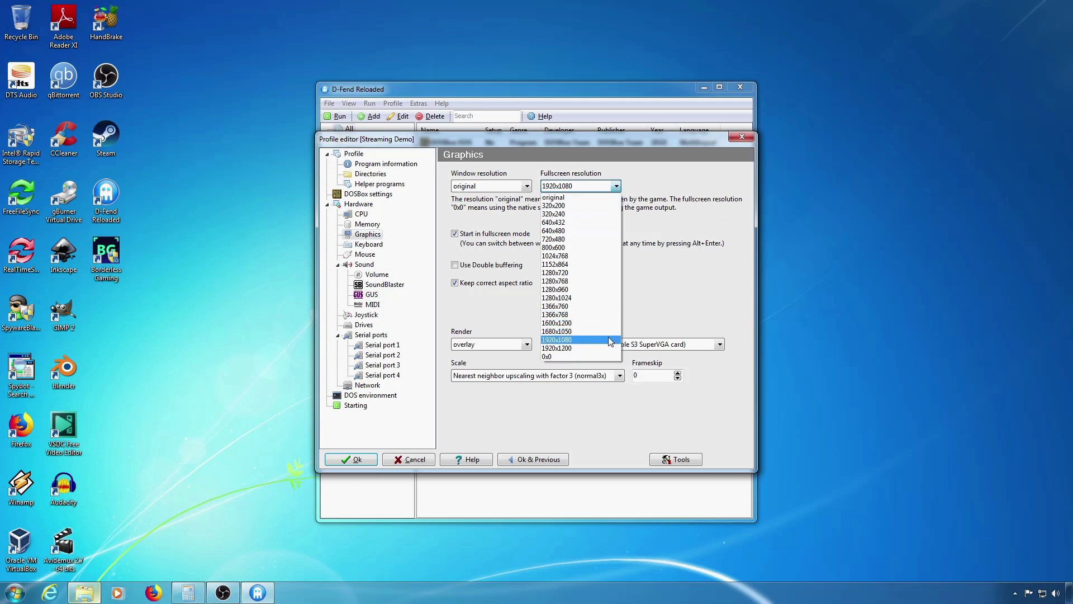
pyautogui.click(610, 340)
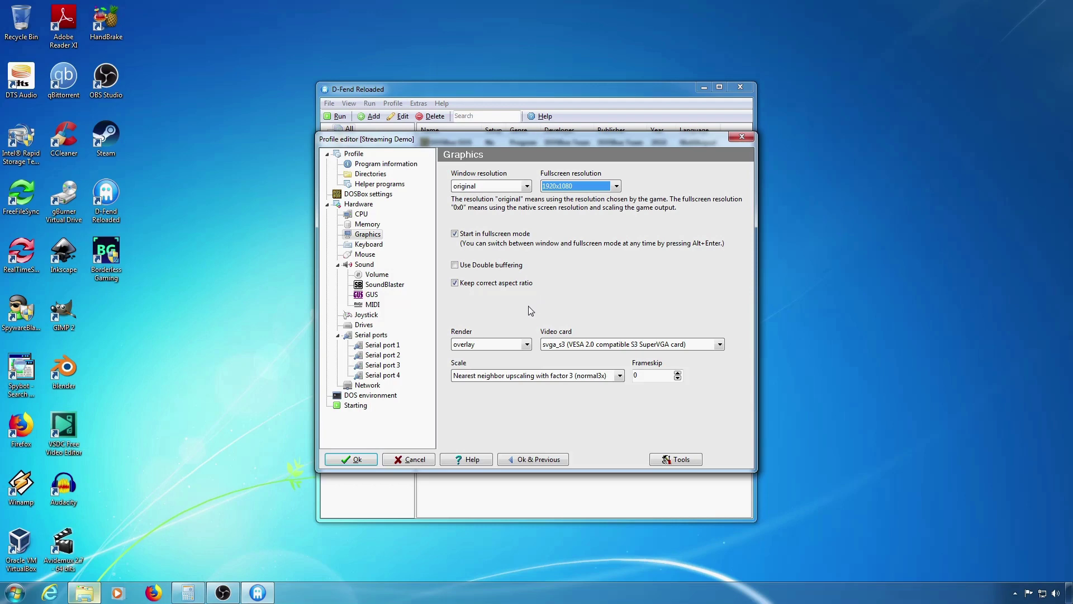
# - Switch the render mode from opengl to ddraw and save the profile
pyautogui.click(515, 344)
pyautogui.click(507, 373)
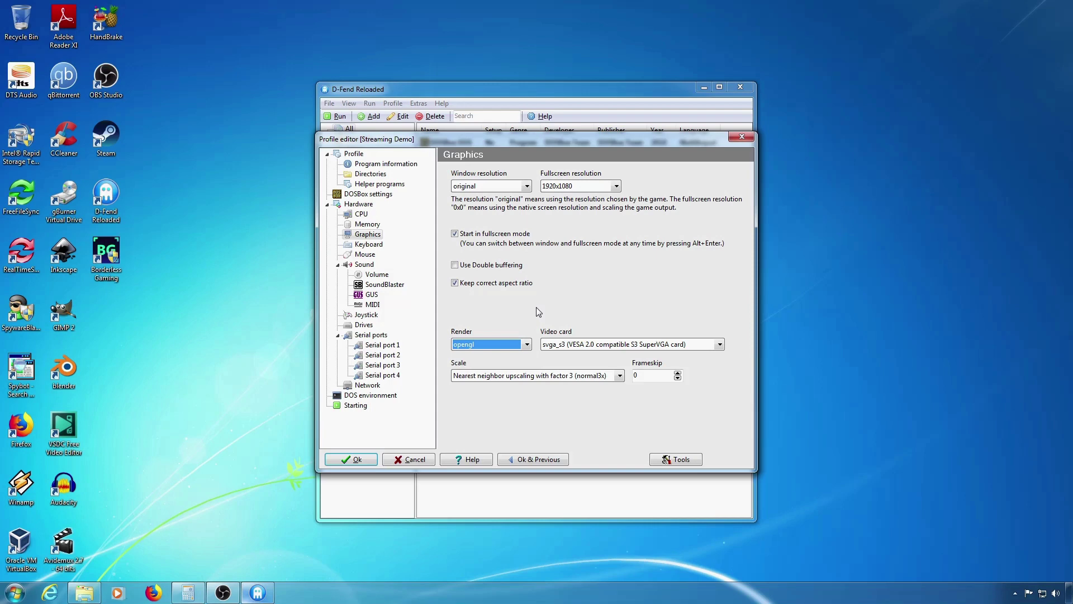
pyautogui.click(526, 345)
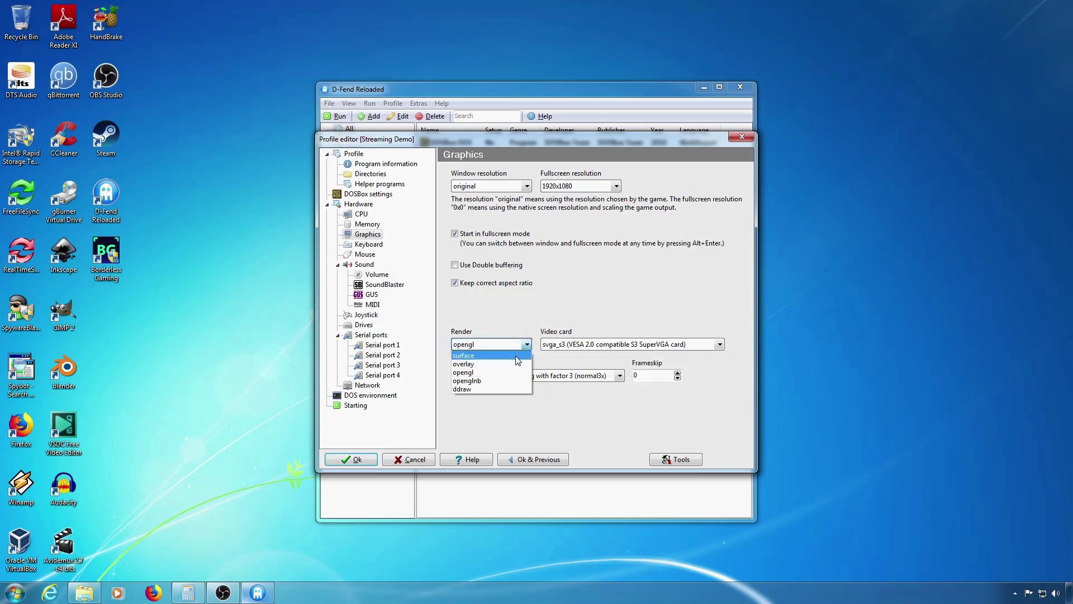
pyautogui.click(520, 389)
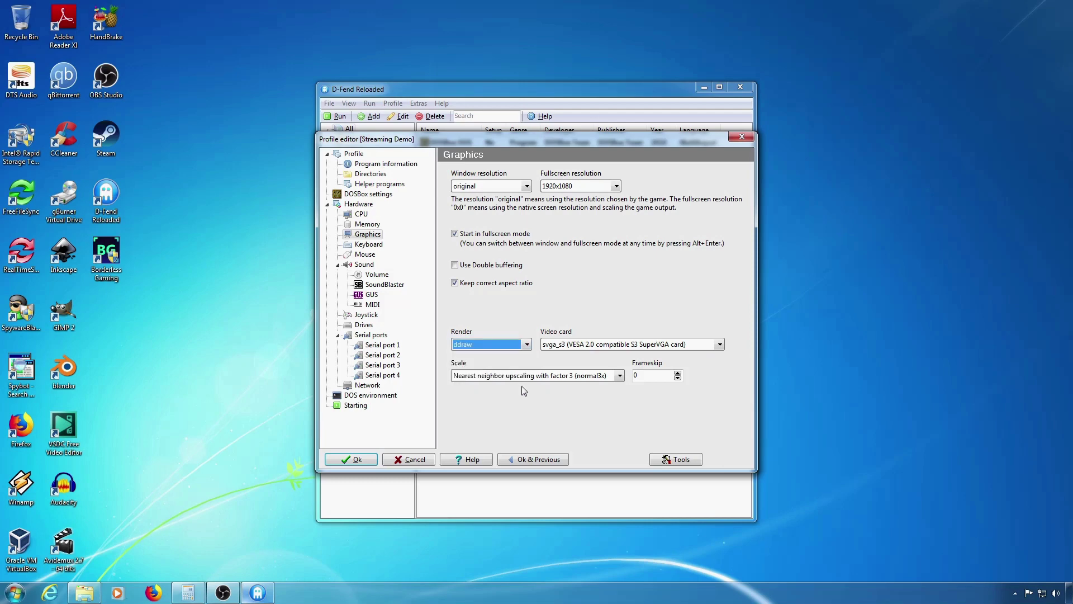
pyautogui.click(350, 458)
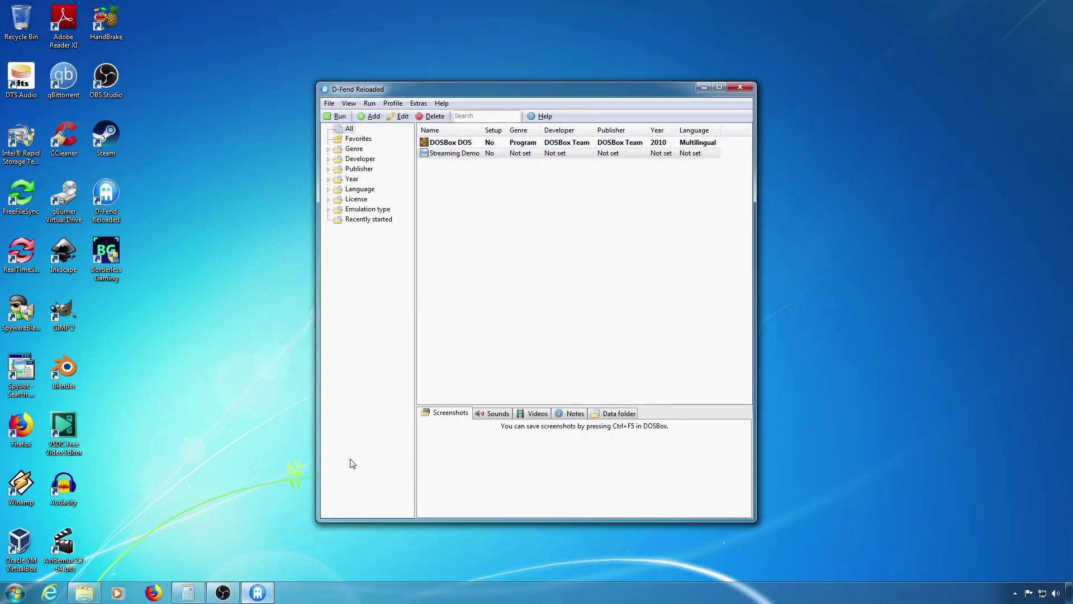
pyautogui.doubleClick(455, 153)
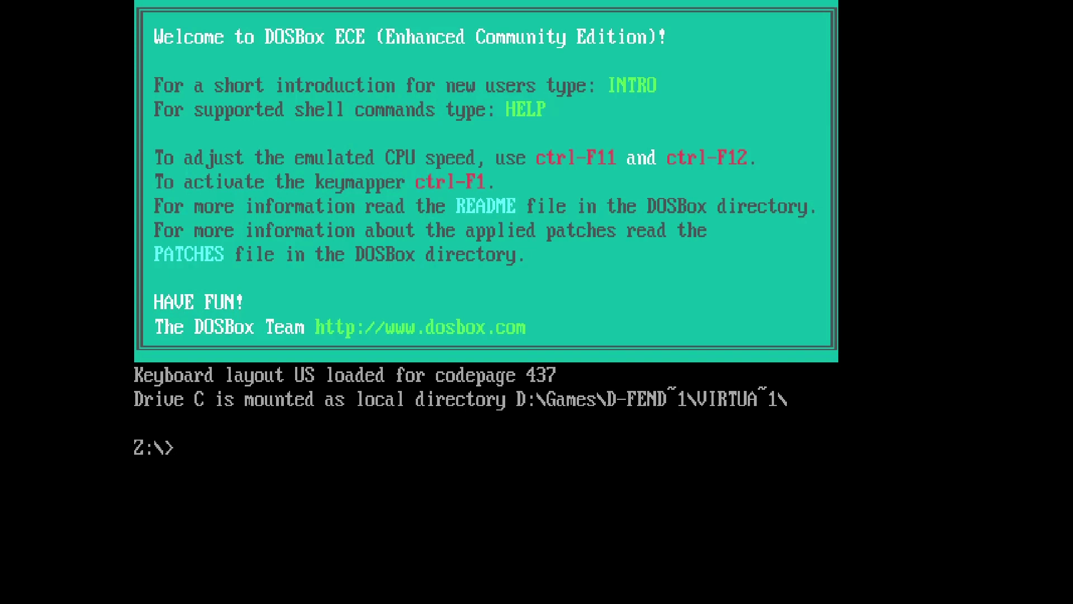
pyautogui.write('exit')
pyautogui.press('Return')
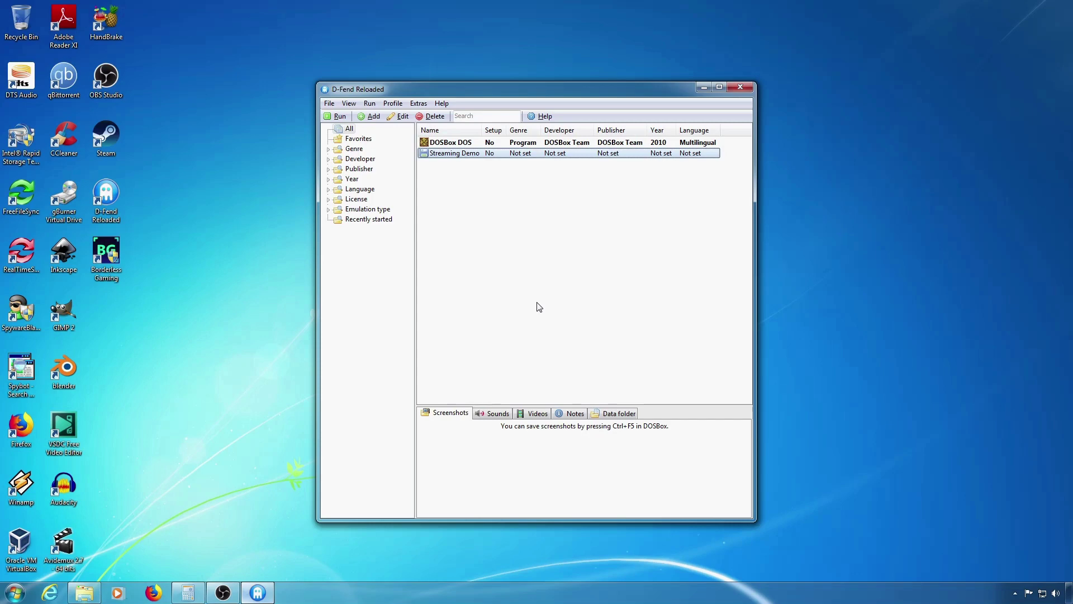
# - Set Streaming Demo's window resolution to 1024x768, turn off Start in fullscreen mode, and save
pyautogui.click(538, 306)
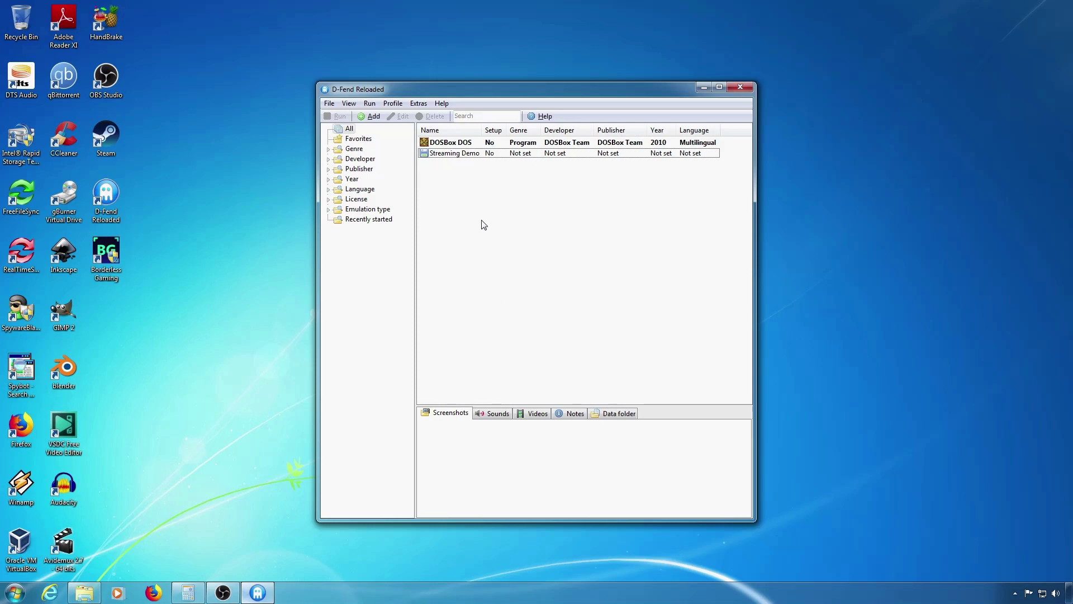
pyautogui.rightClick(452, 158)
pyautogui.click(490, 189)
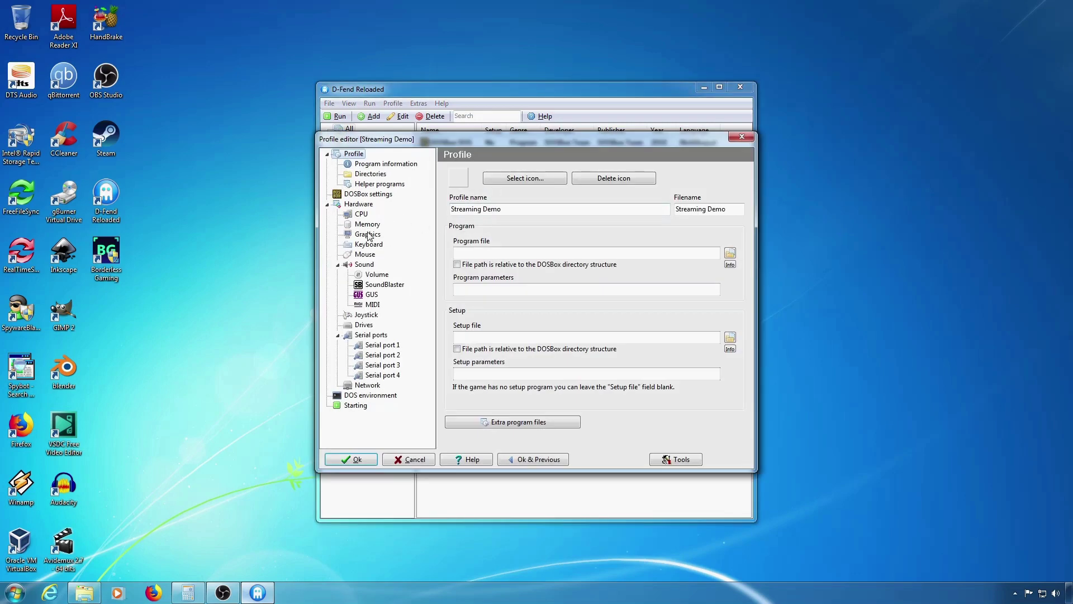
pyautogui.click(369, 235)
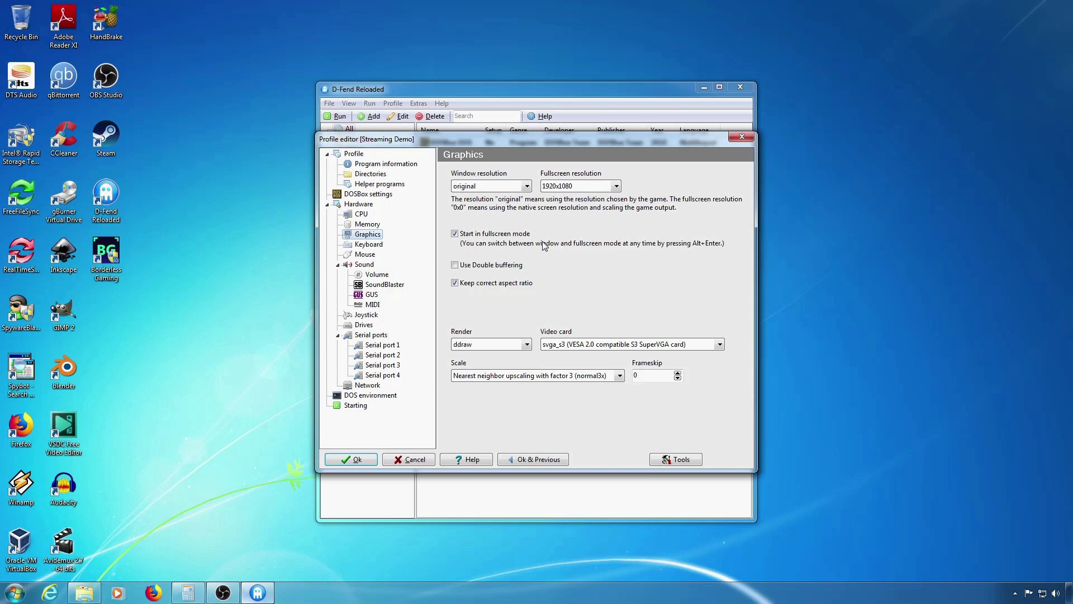
pyautogui.click(527, 186)
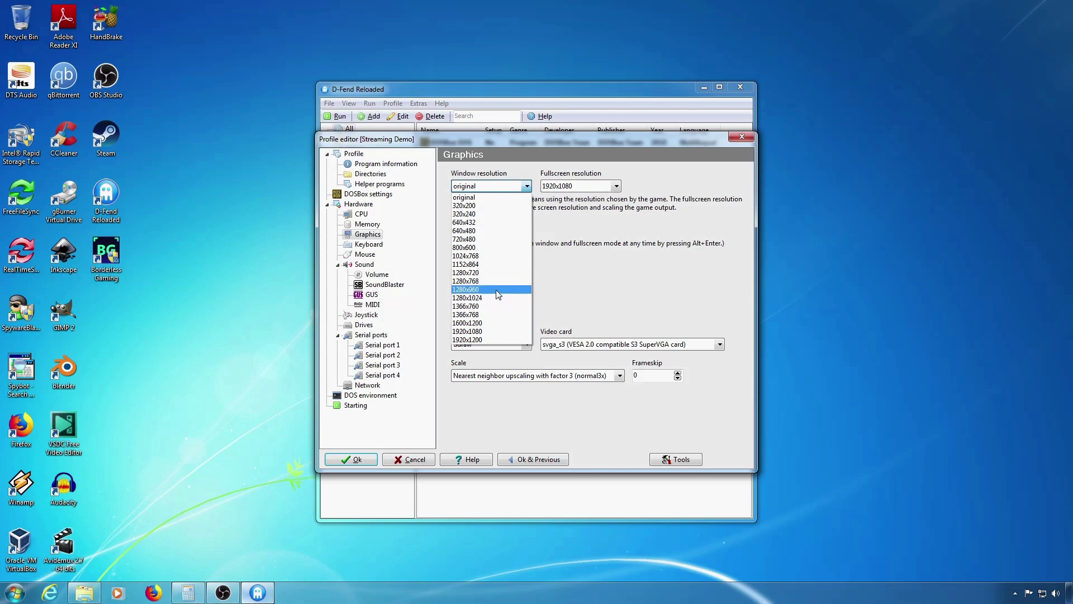
pyautogui.click(498, 256)
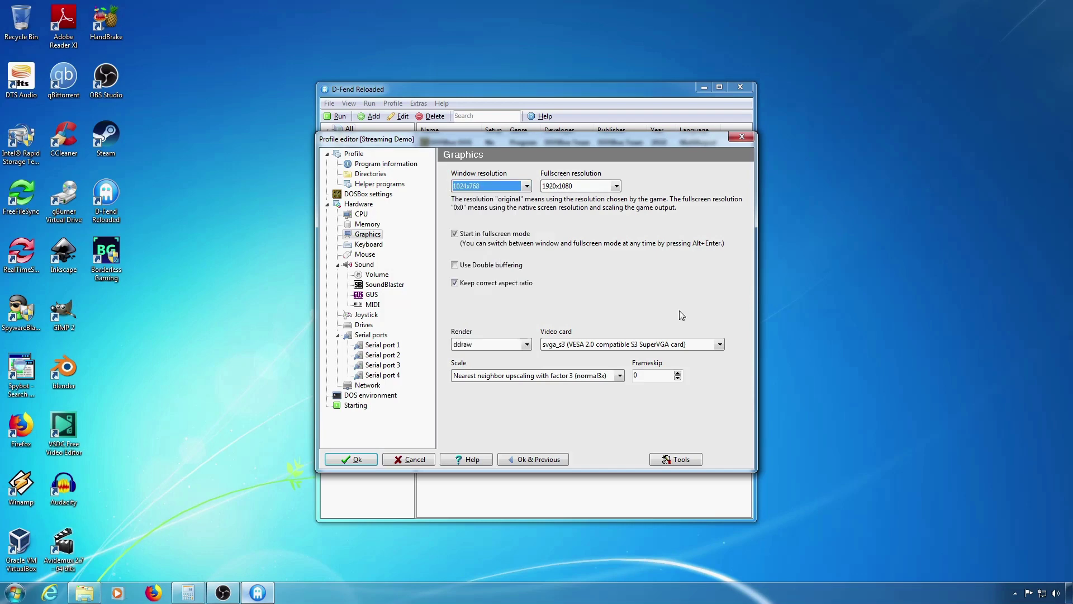
pyautogui.click(488, 238)
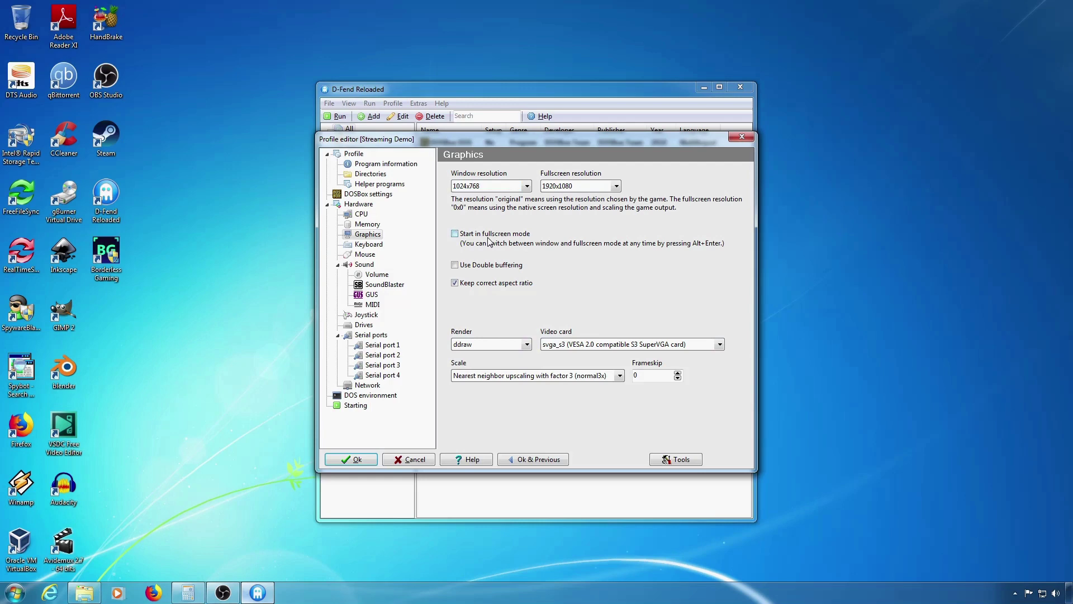
pyautogui.click(372, 460)
pyautogui.click(463, 160)
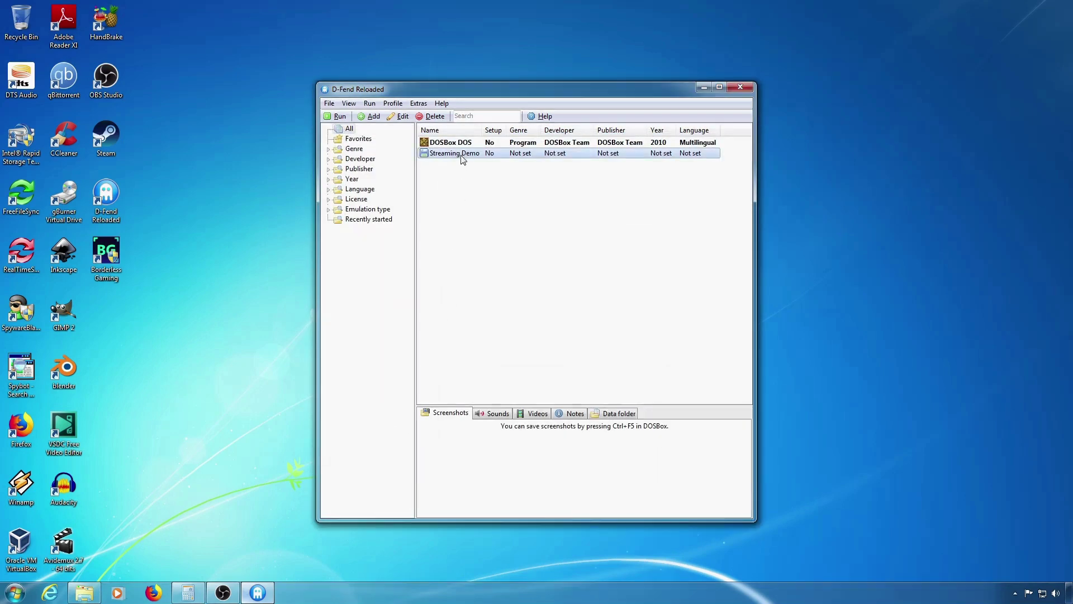
pyautogui.doubleClick(462, 160)
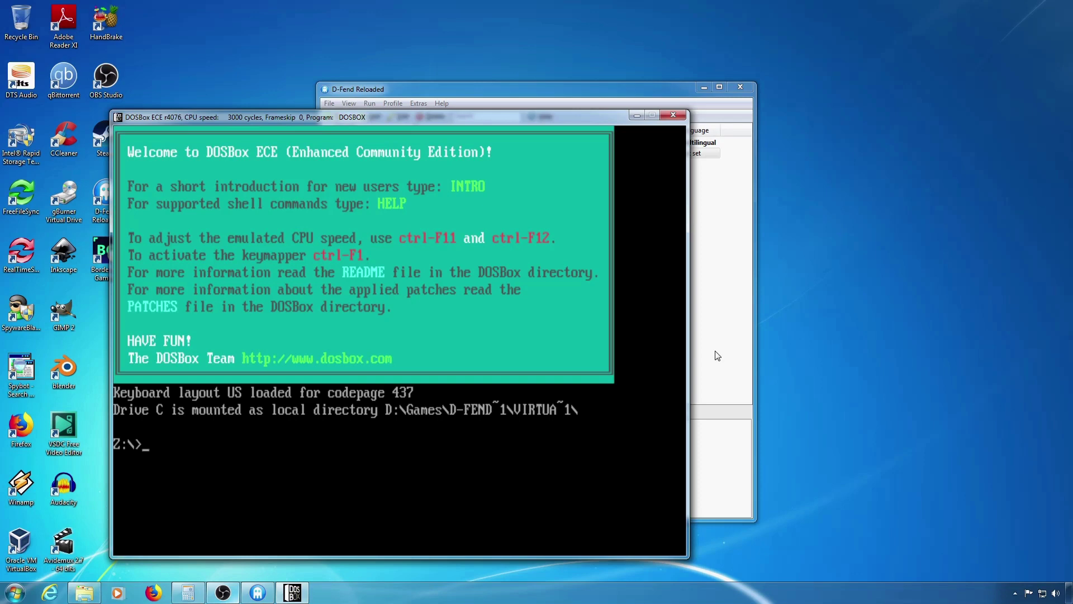
pyautogui.click(673, 115)
# - Reopen Streaming Demo's Graphics settings and leave the window resolution at 1024x768
pyautogui.rightClick(446, 154)
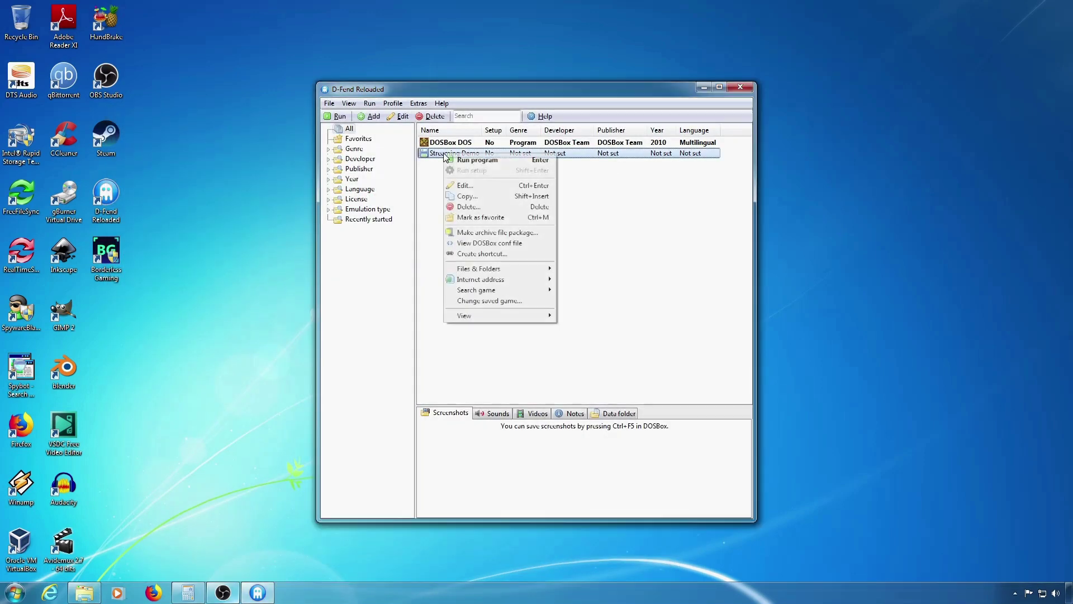
pyautogui.click(460, 185)
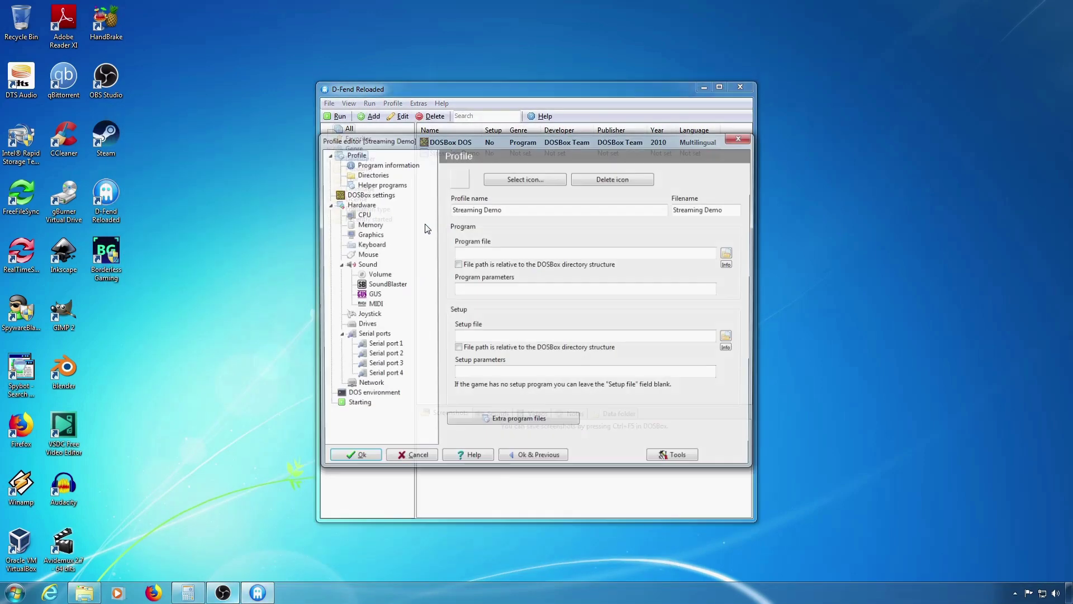
pyautogui.click(368, 235)
pyautogui.click(497, 186)
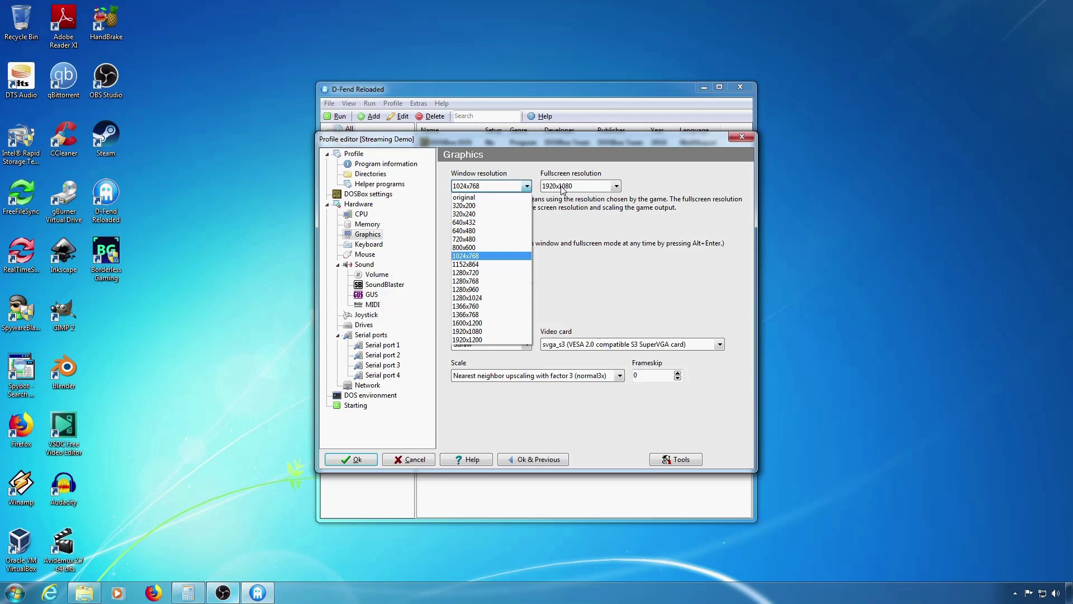
pyautogui.click(573, 302)
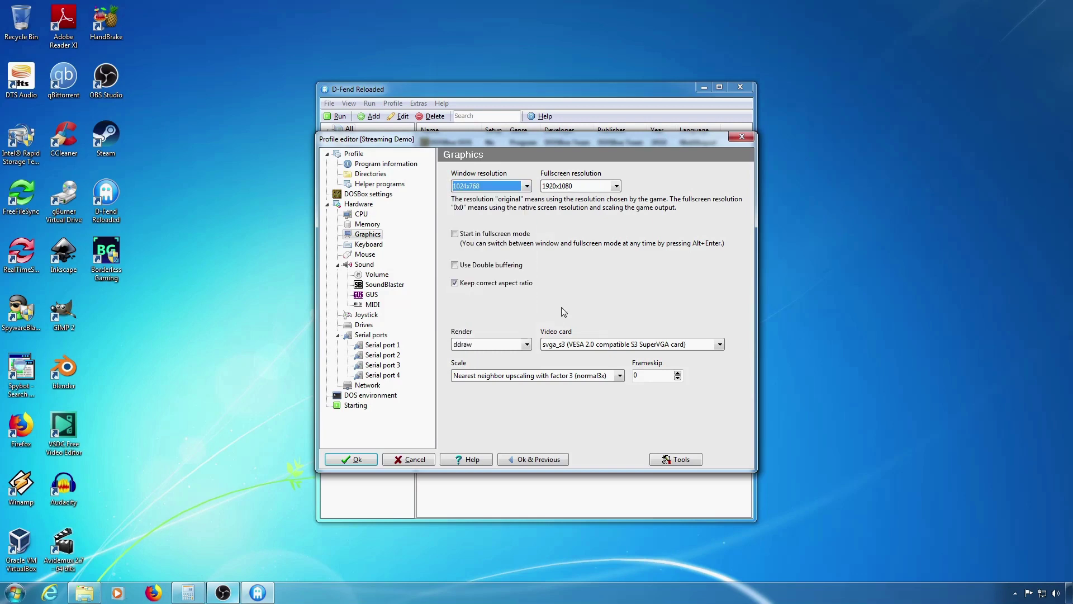
# - In Calculator, compute 4/3 × 1080 to get the 1440 width
pyautogui.click(188, 594)
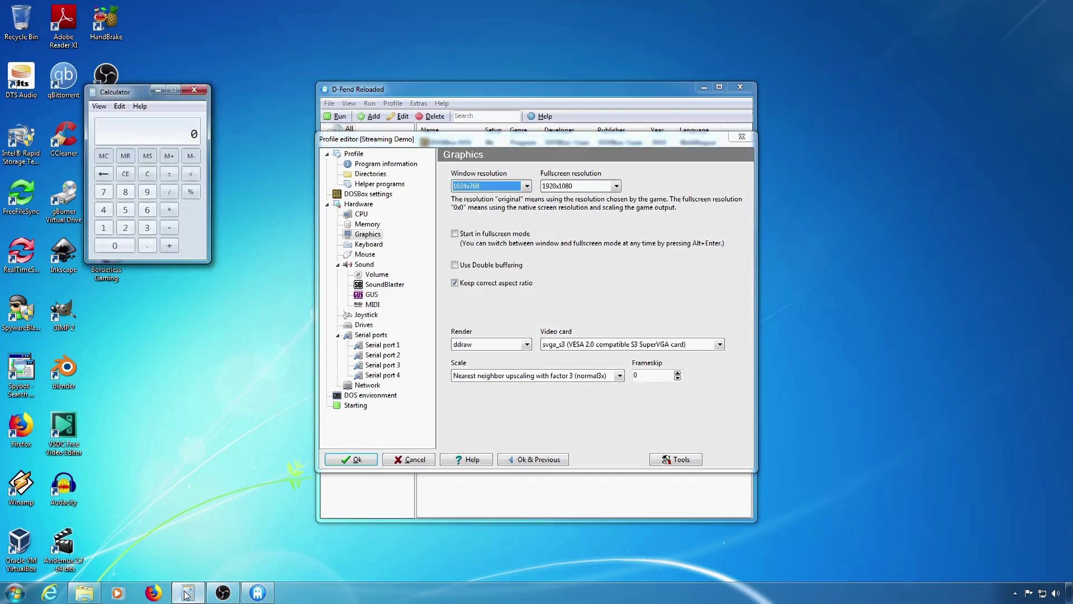
pyautogui.click(104, 210)
pyautogui.click(167, 193)
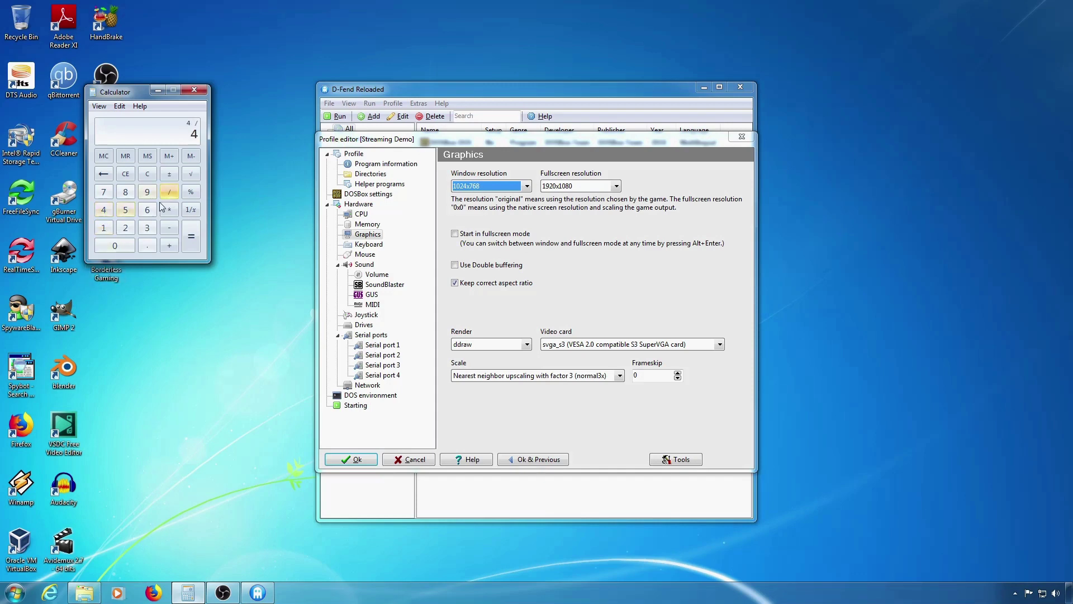
pyautogui.click(149, 227)
pyautogui.click(169, 210)
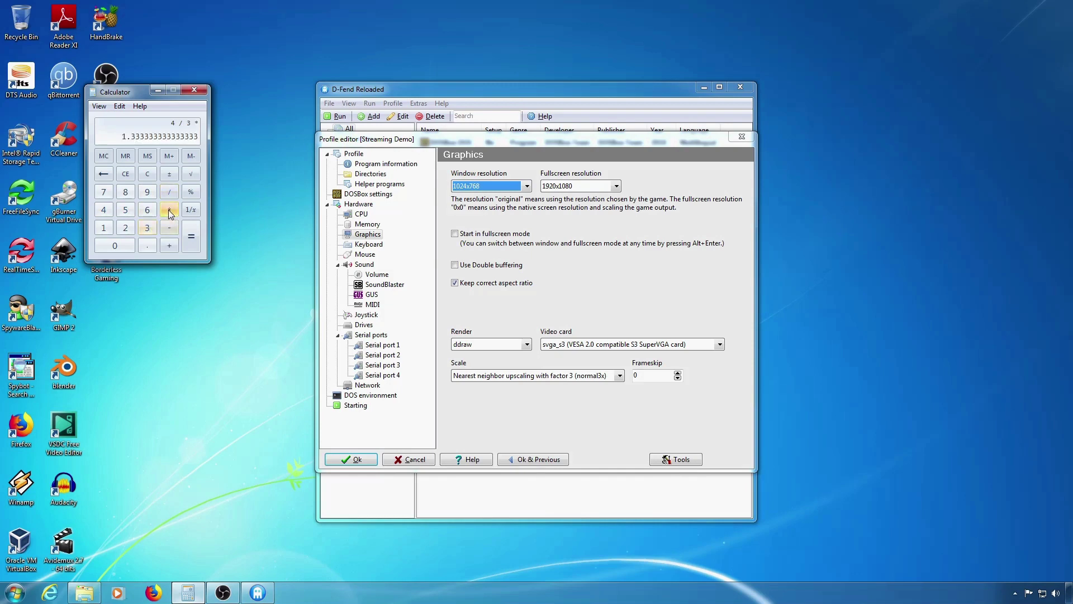
pyautogui.click(102, 229)
pyautogui.click(116, 248)
pyautogui.click(125, 192)
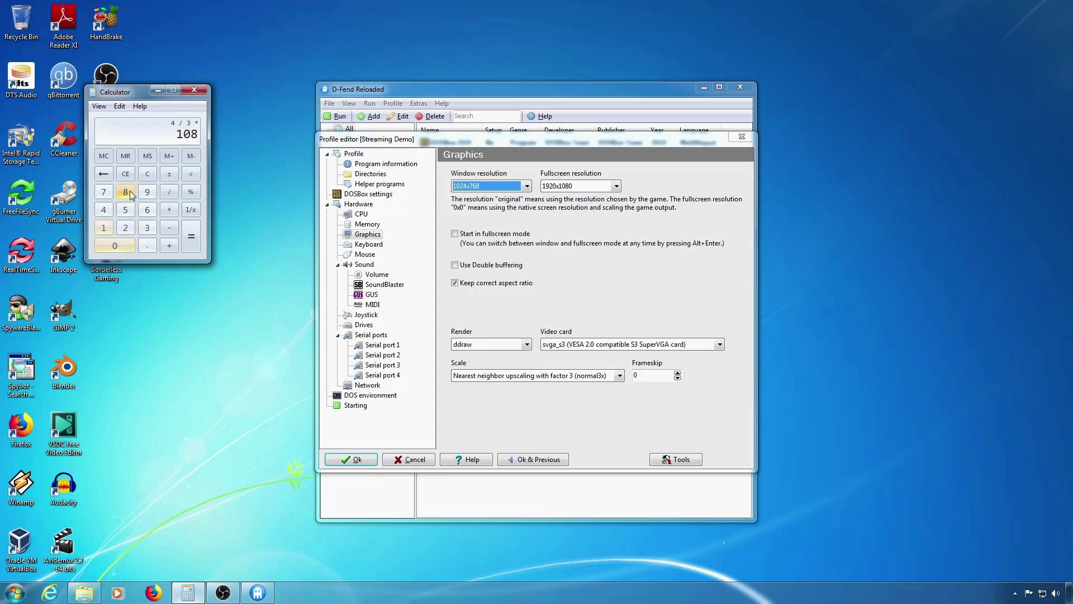
pyautogui.click(117, 246)
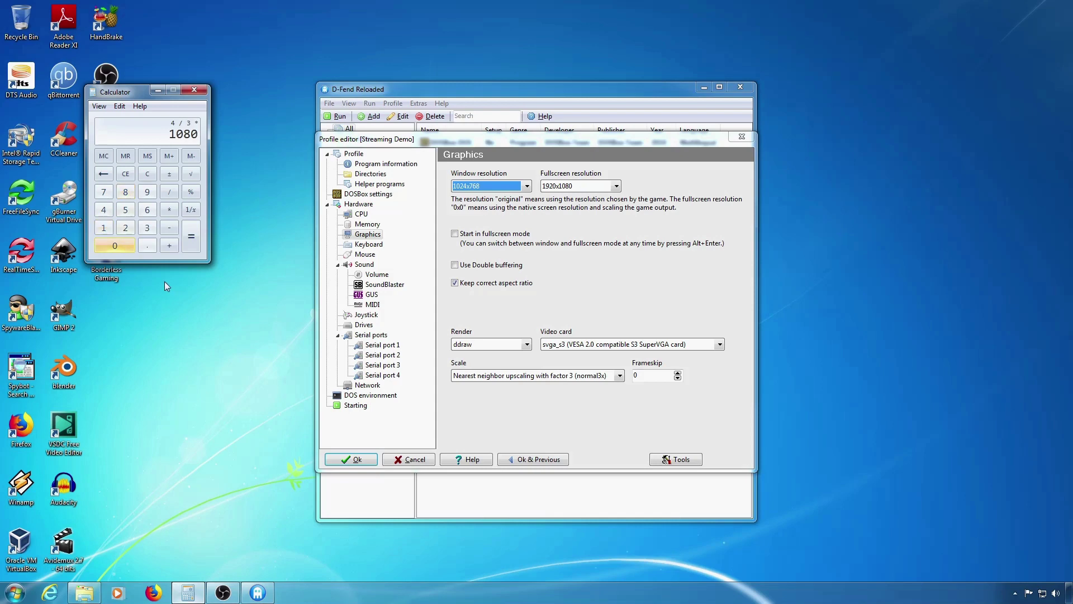
pyautogui.click(193, 242)
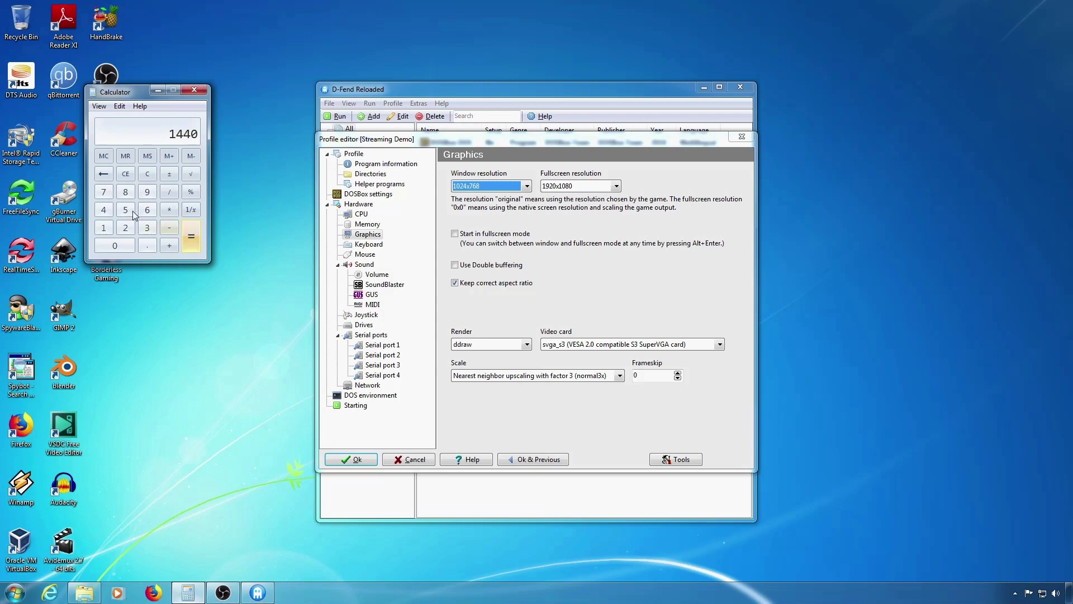
# - Compute 4/3 × 720 to get the 960 width
pyautogui.click(147, 174)
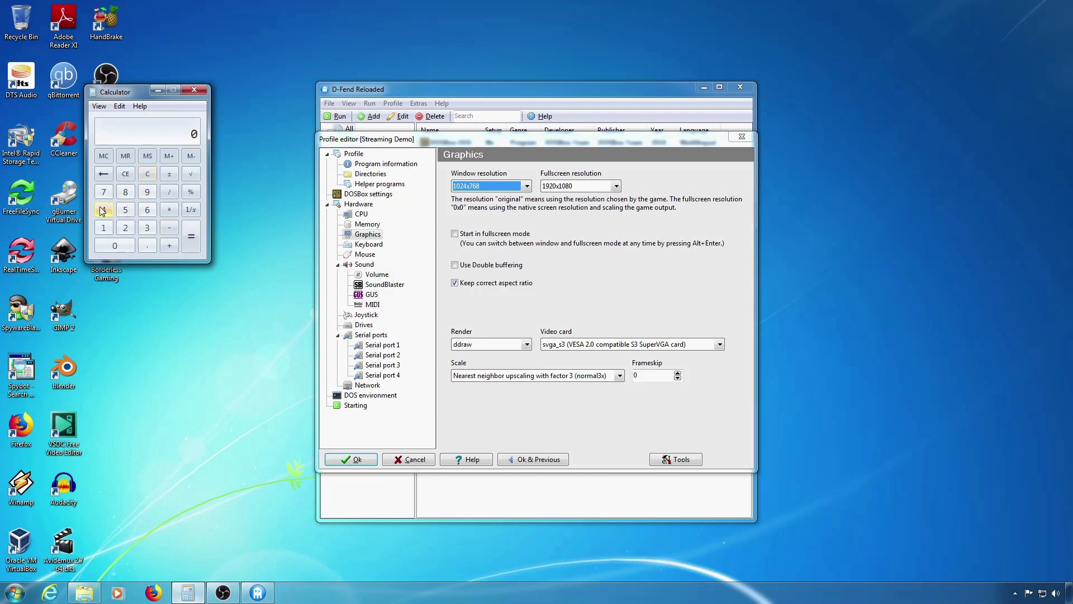
pyautogui.click(103, 209)
pyautogui.click(169, 192)
pyautogui.click(148, 227)
pyautogui.click(169, 210)
pyautogui.click(104, 192)
pyautogui.click(130, 232)
pyautogui.click(124, 247)
pyautogui.click(188, 249)
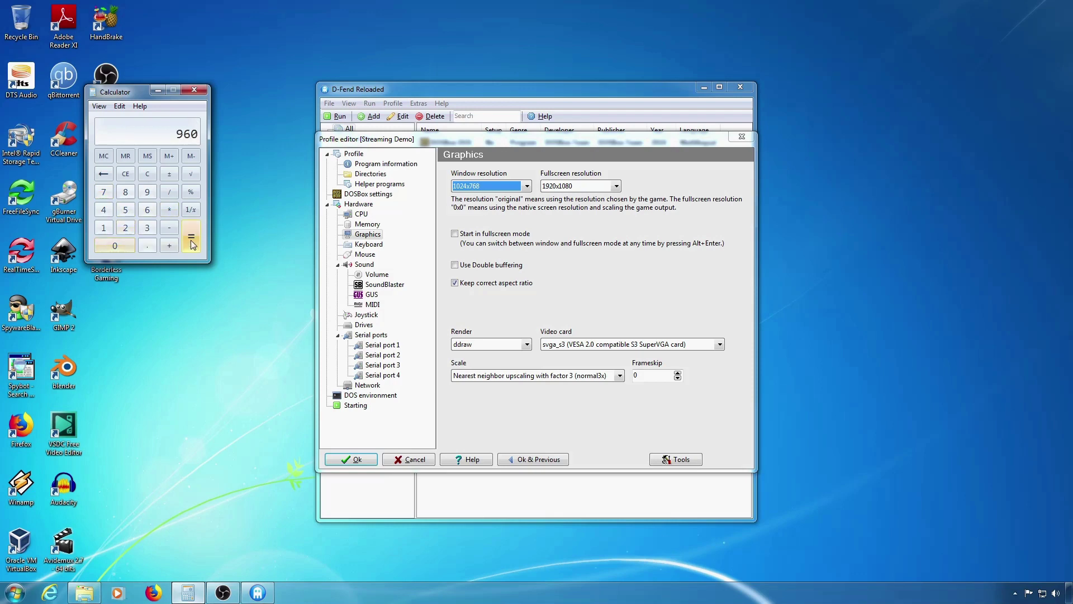
# - Compute 4/3 × 1440 to get the 1920 width, correcting a mistyped 14
pyautogui.click(148, 173)
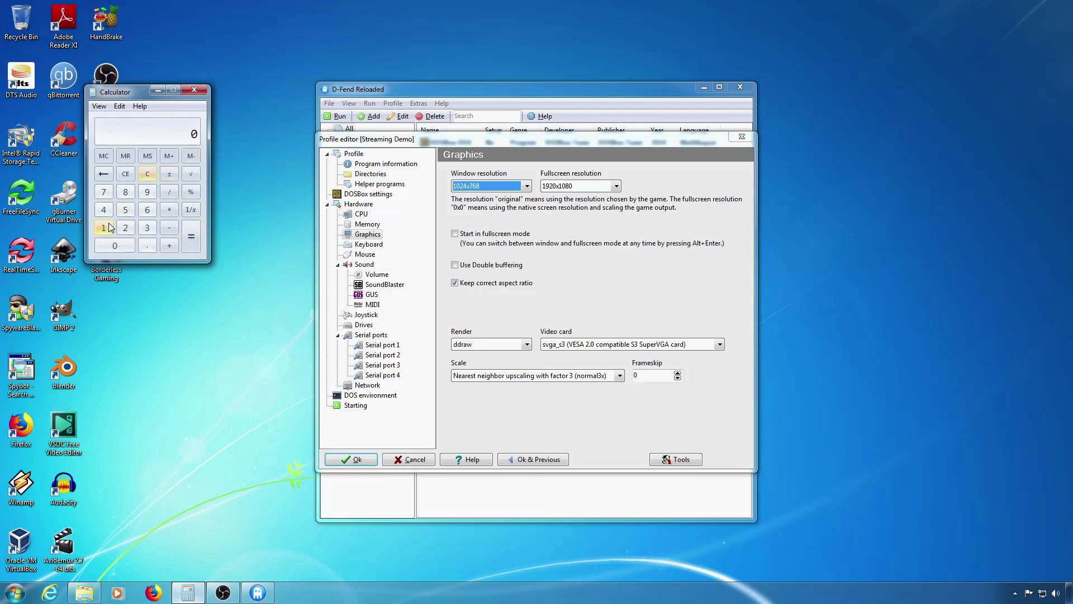
pyautogui.click(103, 226)
pyautogui.click(103, 211)
pyautogui.click(147, 174)
pyautogui.click(108, 210)
pyautogui.click(169, 192)
pyautogui.click(147, 228)
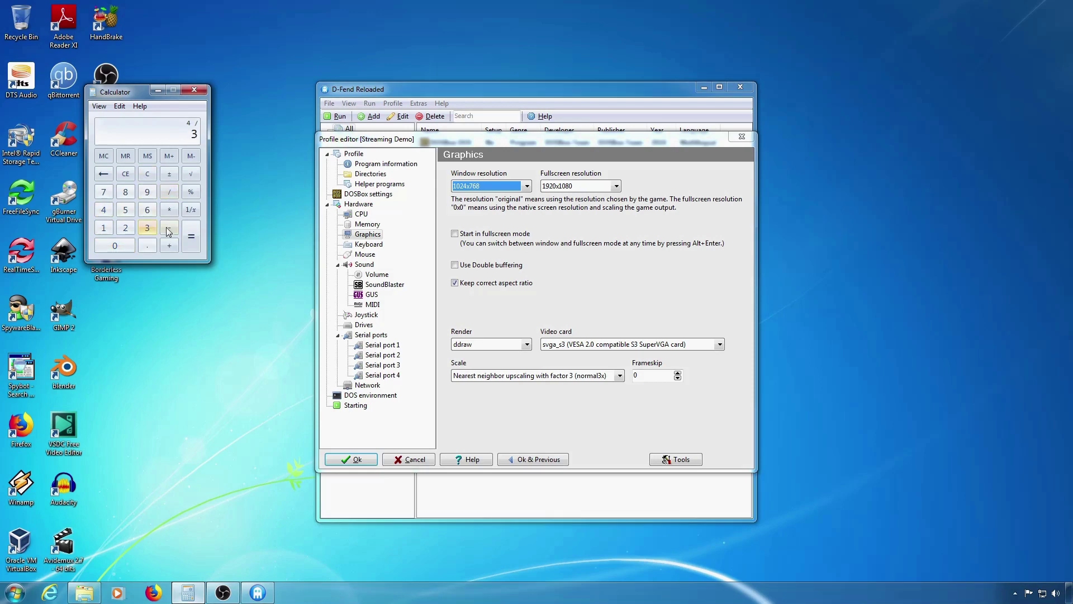
pyautogui.click(170, 210)
pyautogui.click(106, 229)
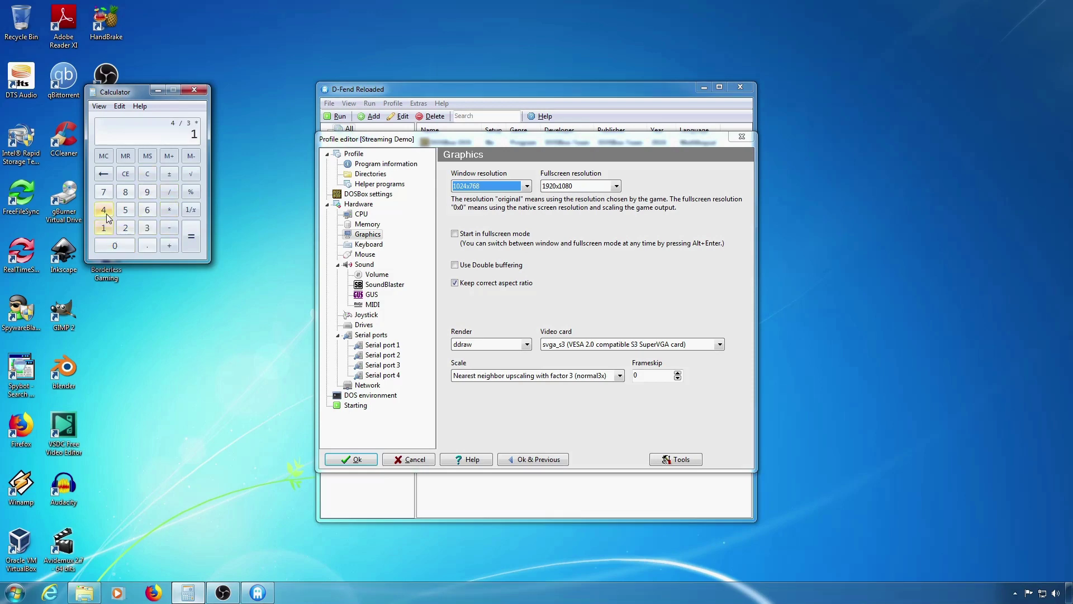
pyautogui.click(103, 210)
pyautogui.click(104, 211)
pyautogui.click(118, 245)
pyautogui.click(191, 235)
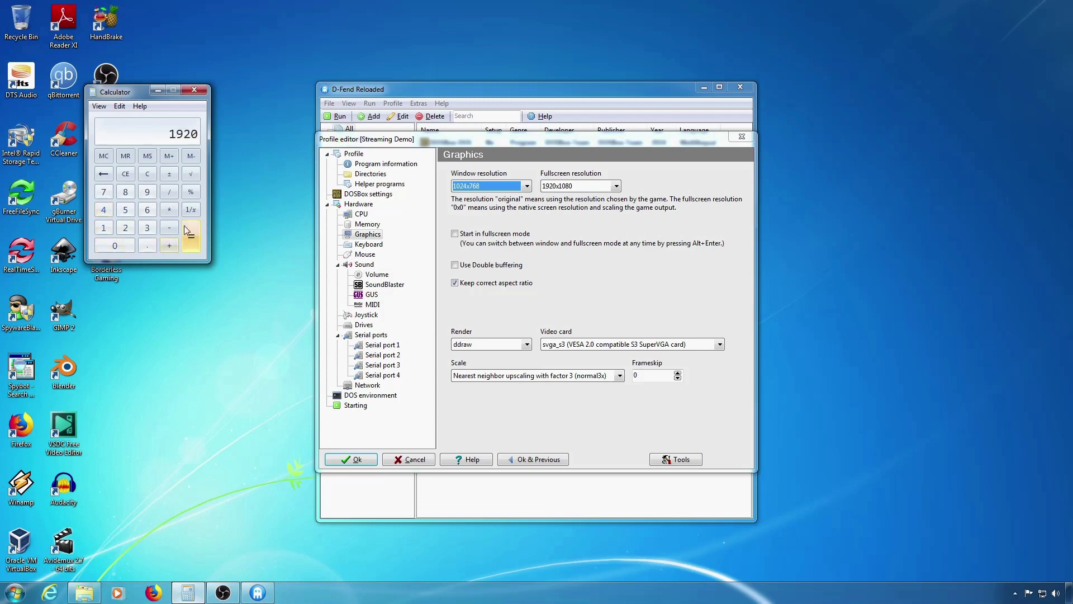
# - Compute 4/3 × 2160 to get the 2880 width
pyautogui.click(148, 174)
pyautogui.click(126, 228)
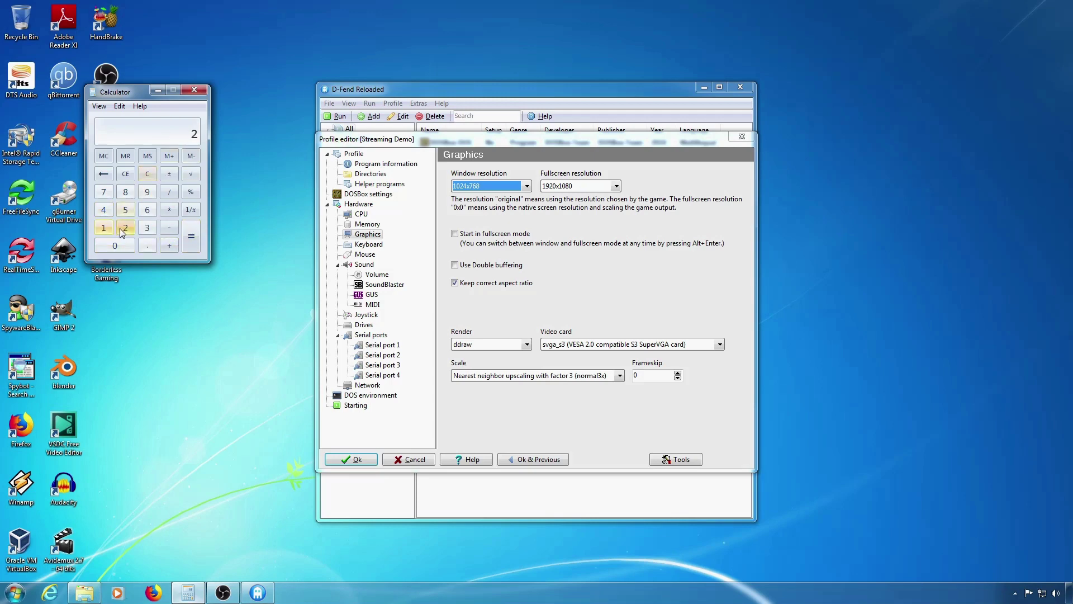
pyautogui.click(103, 228)
pyautogui.click(148, 210)
pyautogui.click(115, 246)
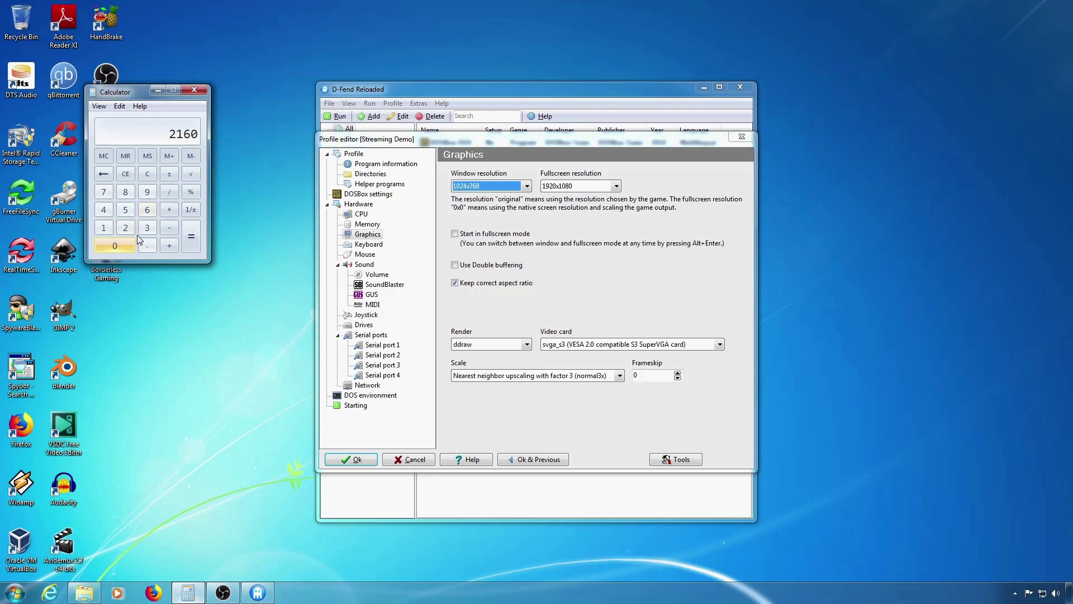
pyautogui.click(147, 174)
pyautogui.click(104, 210)
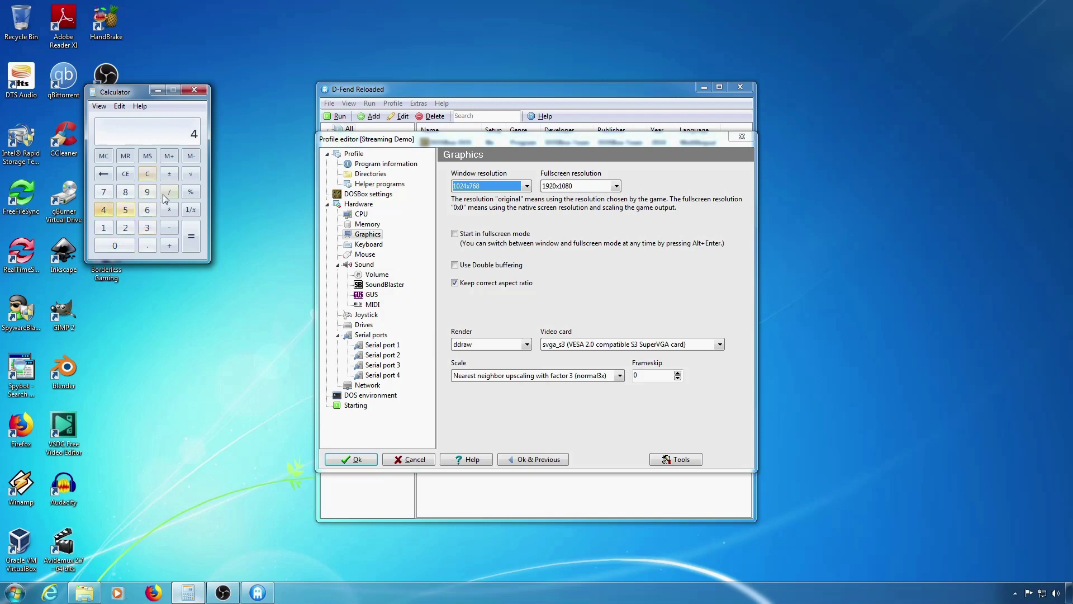
pyautogui.click(169, 192)
pyautogui.click(148, 227)
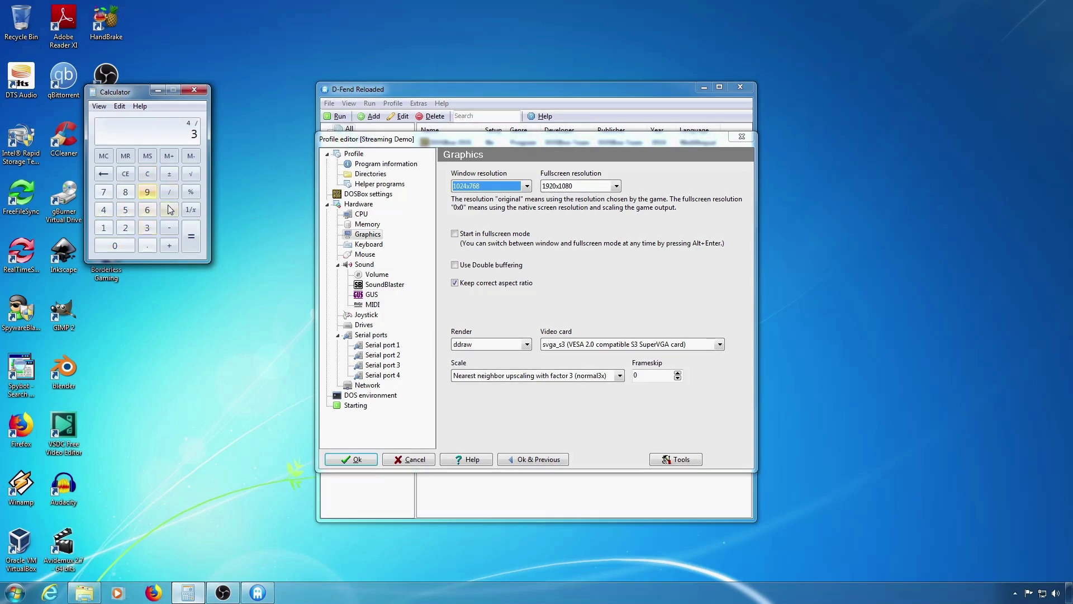
pyautogui.click(169, 210)
pyautogui.click(125, 227)
pyautogui.click(103, 227)
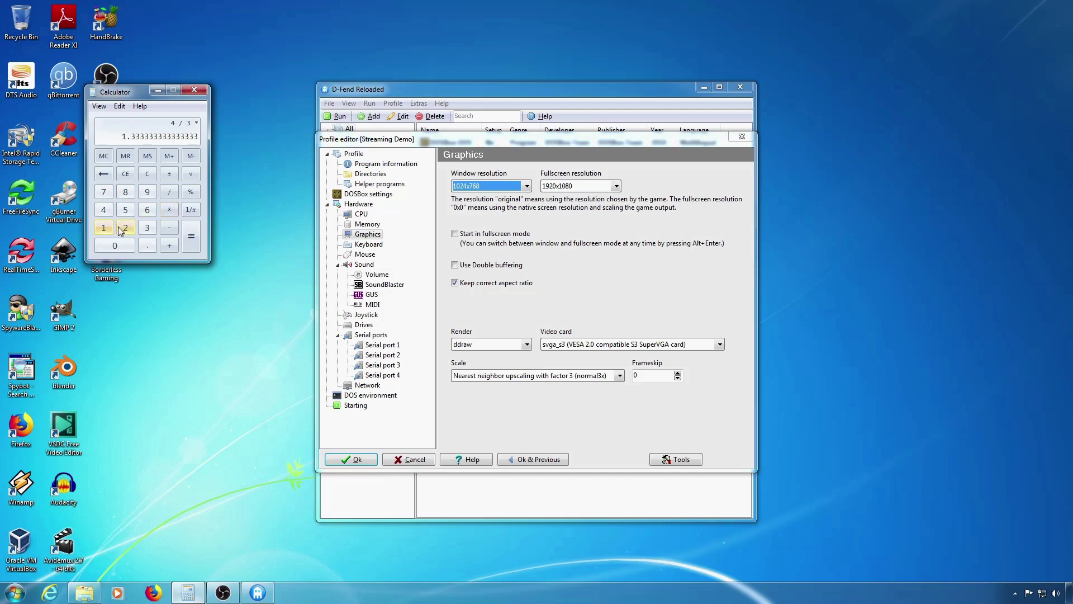
pyautogui.click(147, 210)
pyautogui.click(115, 245)
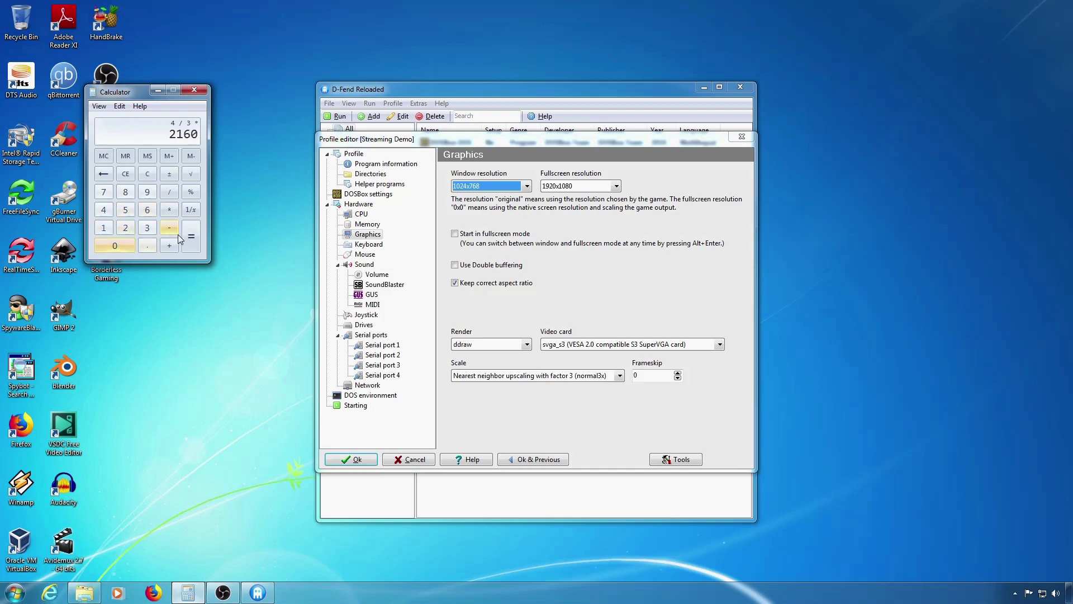
pyautogui.click(191, 237)
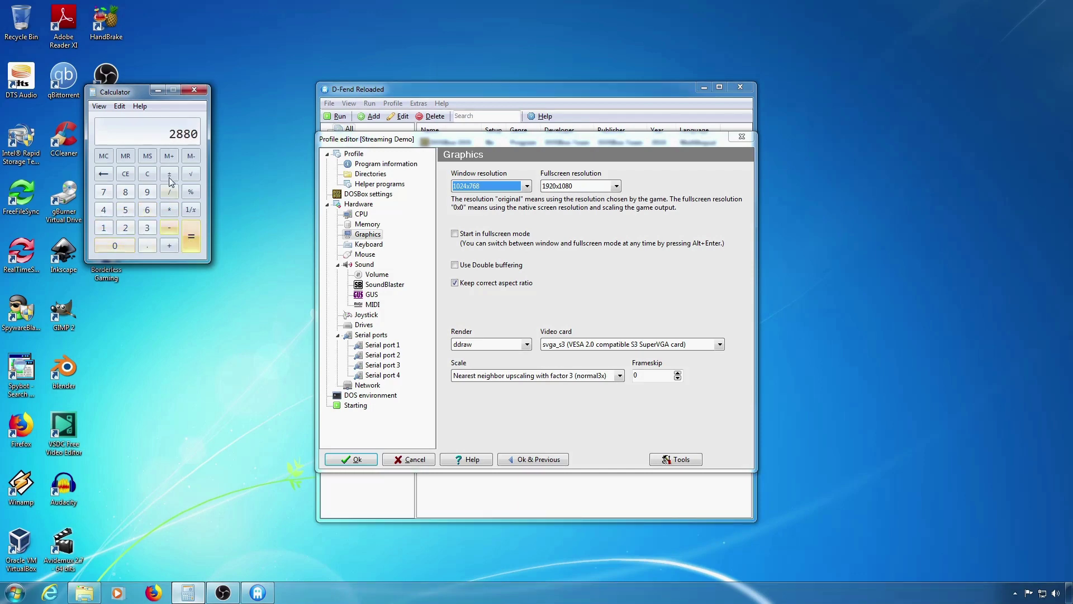
# - Close Calculator and cancel the profile editor, discarding the 1366x768 window resolution
pyautogui.click(194, 90)
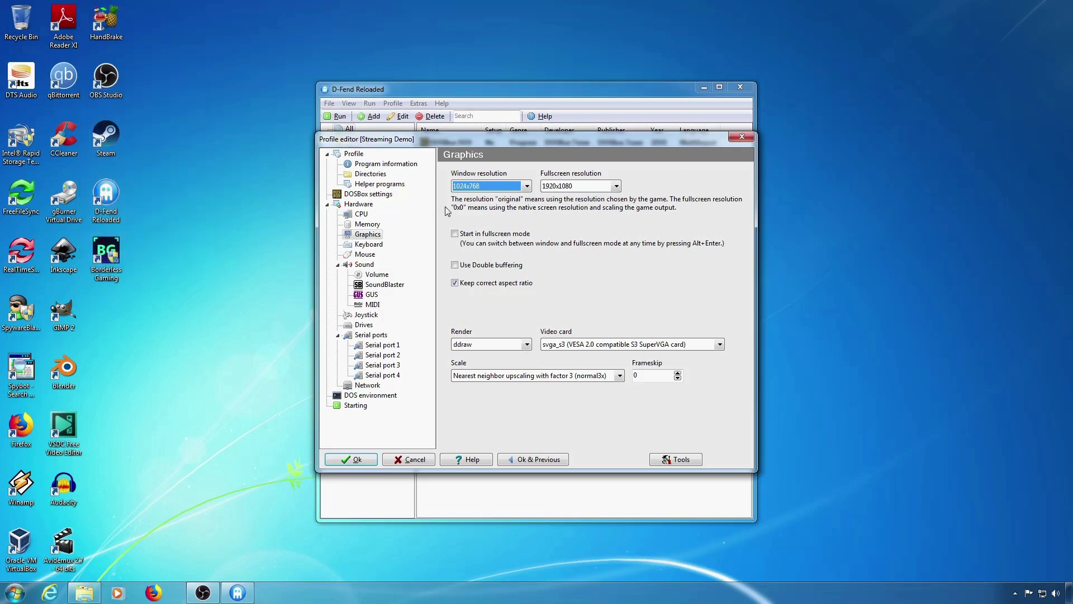
pyautogui.click(474, 189)
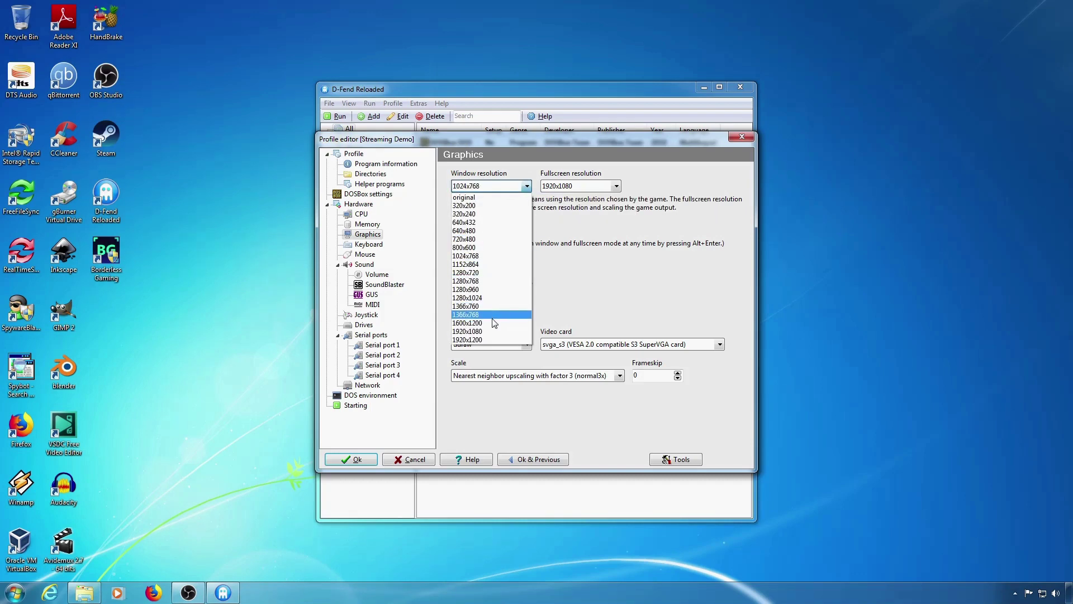
pyautogui.click(481, 315)
pyautogui.click(428, 459)
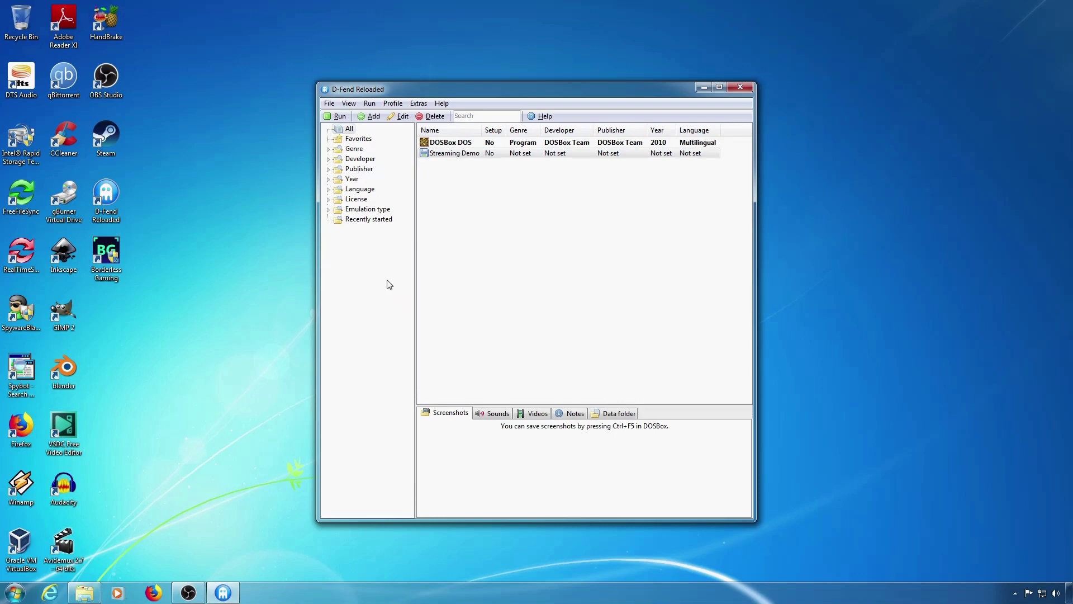
# - Add 1440x1080 to the default window resolutions in the program settings and save
pyautogui.click(330, 103)
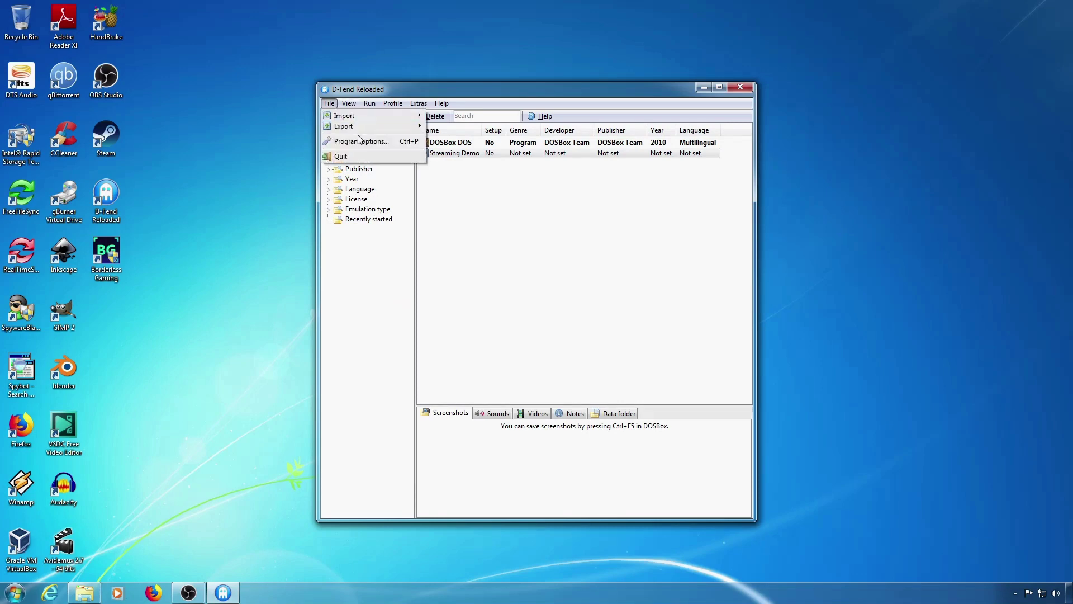
pyautogui.click(364, 142)
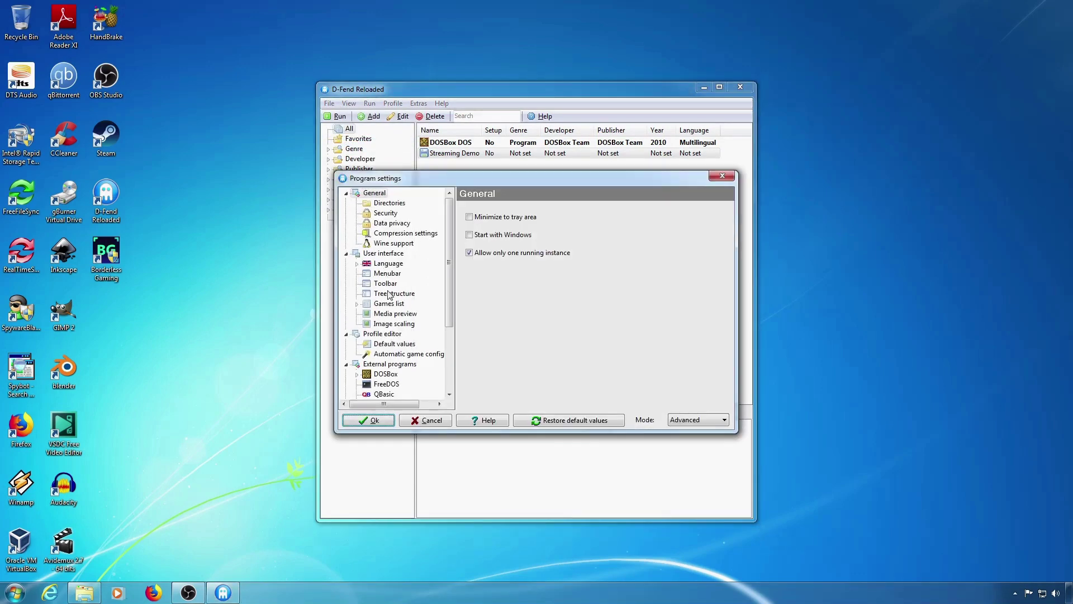
pyautogui.click(395, 344)
pyautogui.click(514, 217)
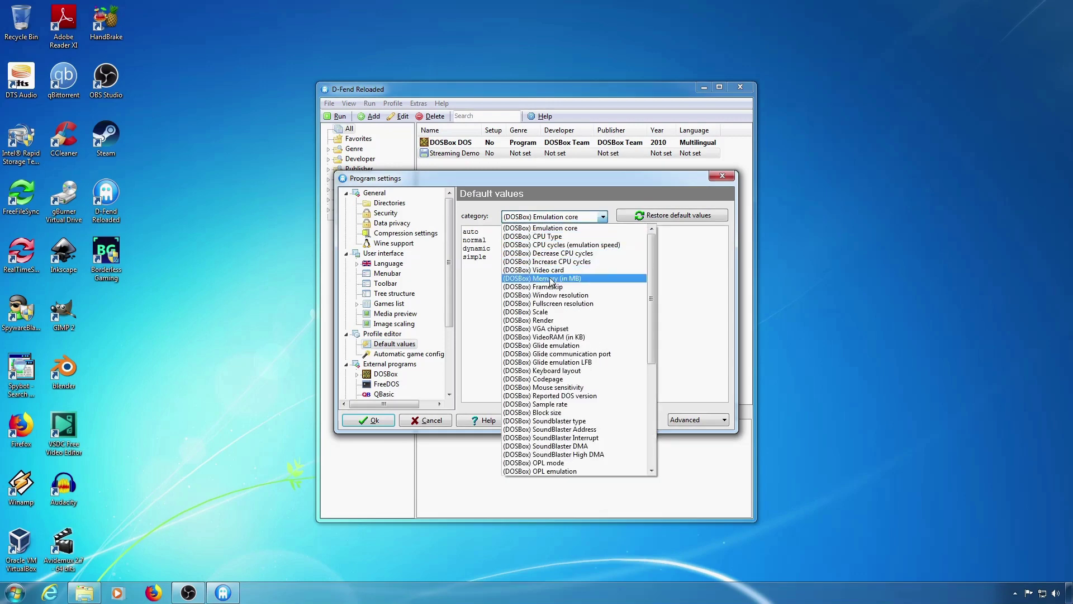
pyautogui.click(560, 295)
pyautogui.click(512, 351)
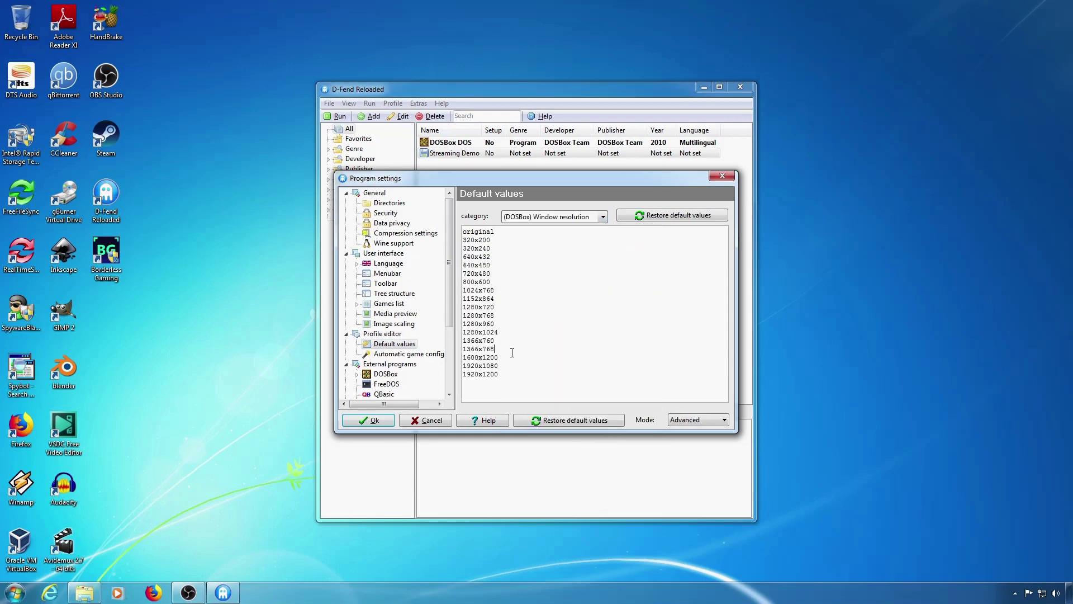
pyautogui.press('Return')
pyautogui.write('1440x1080')
pyautogui.click(372, 420)
# - Set Streaming Demo's window resolution to 1440x1080, save, and launch it in DOSBox
pyautogui.rightClick(456, 153)
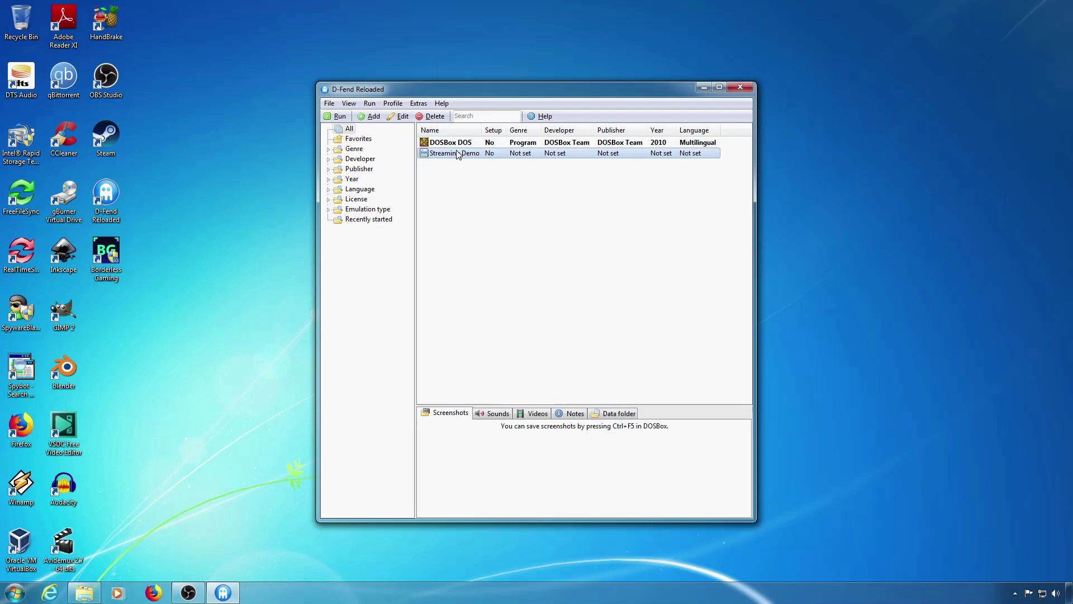
pyautogui.click(470, 182)
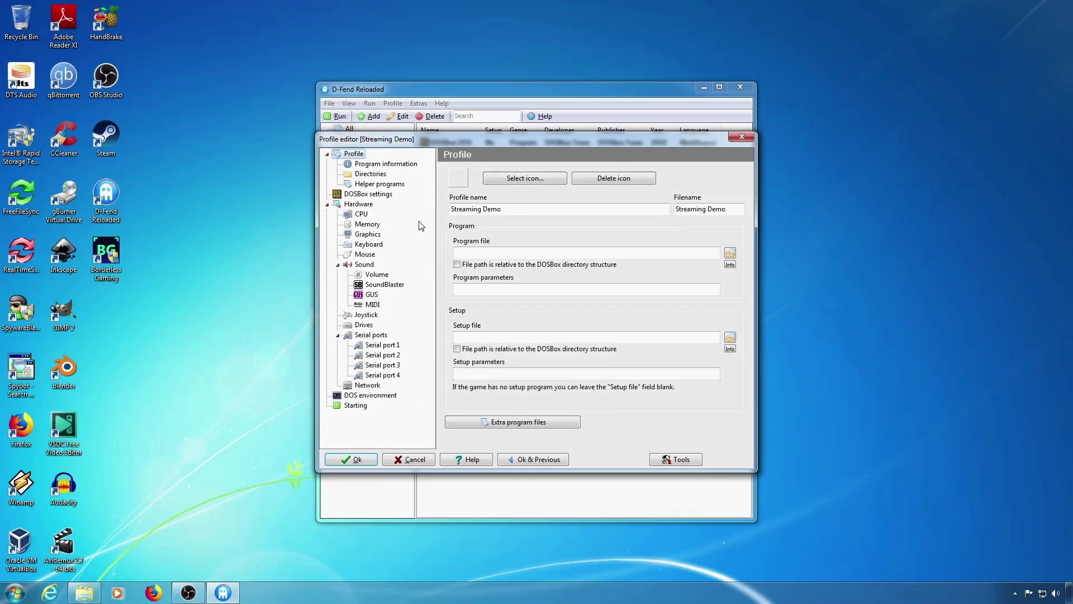
pyautogui.click(374, 235)
pyautogui.click(495, 189)
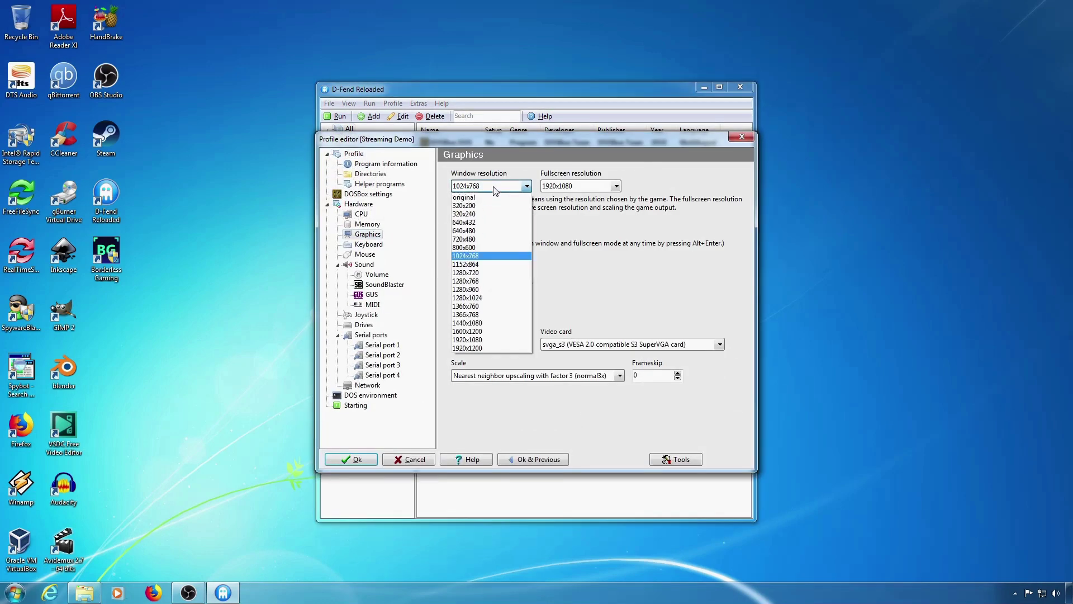
pyautogui.click(498, 322)
pyautogui.click(368, 460)
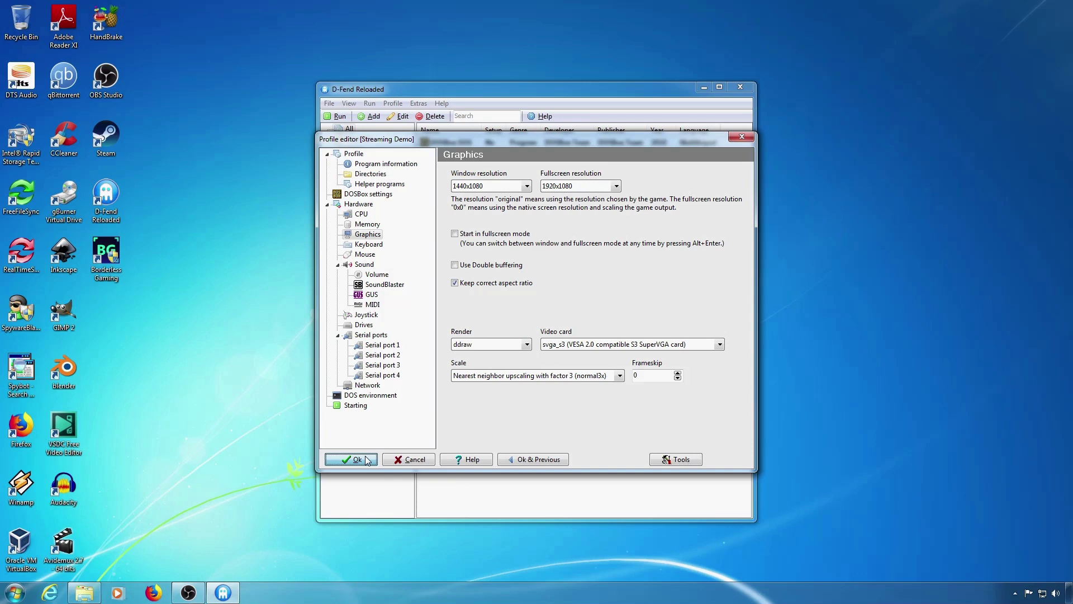
pyautogui.doubleClick(481, 153)
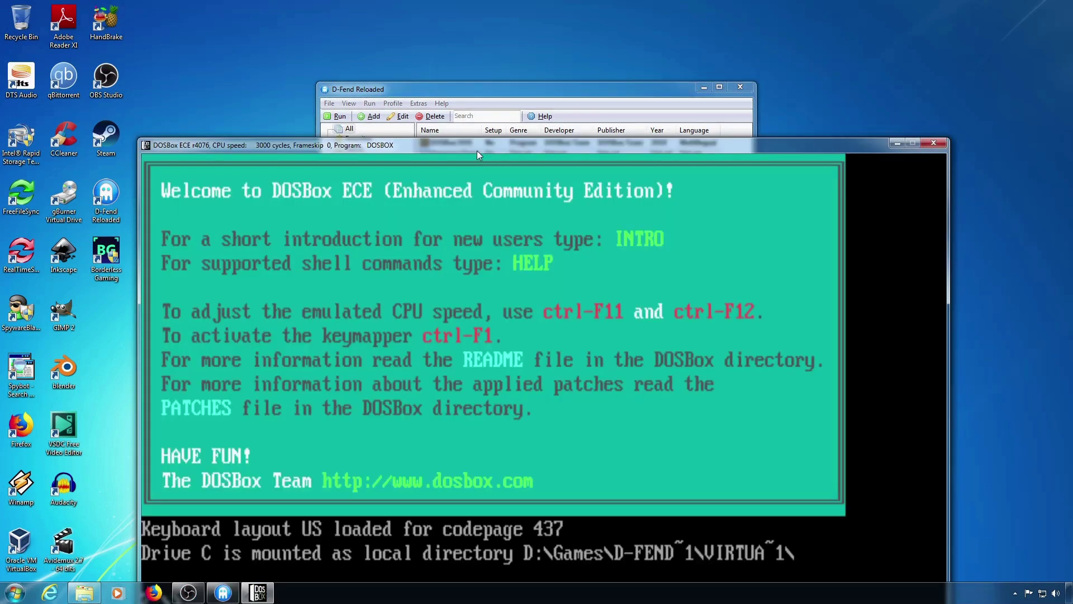
# - Drag the DOSBox ECE window by its title bar up to the screen's top-left
pyautogui.moveTo(477, 150); pyautogui.dragTo(474, 103)
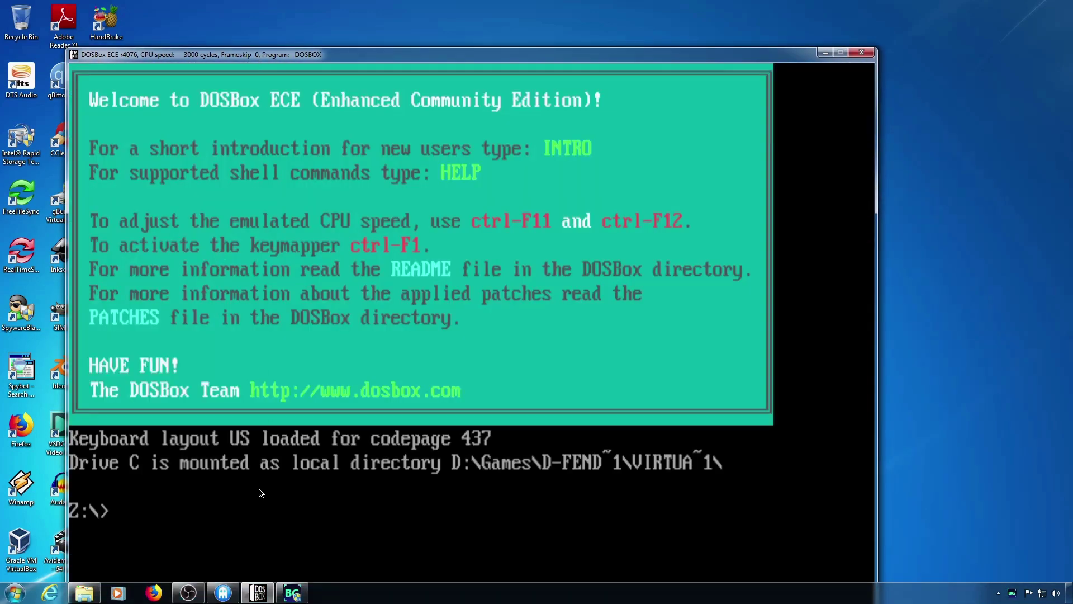
# - Add the DOSBox ECE entry to Favorites in Borderless Gaming
pyautogui.click(292, 592)
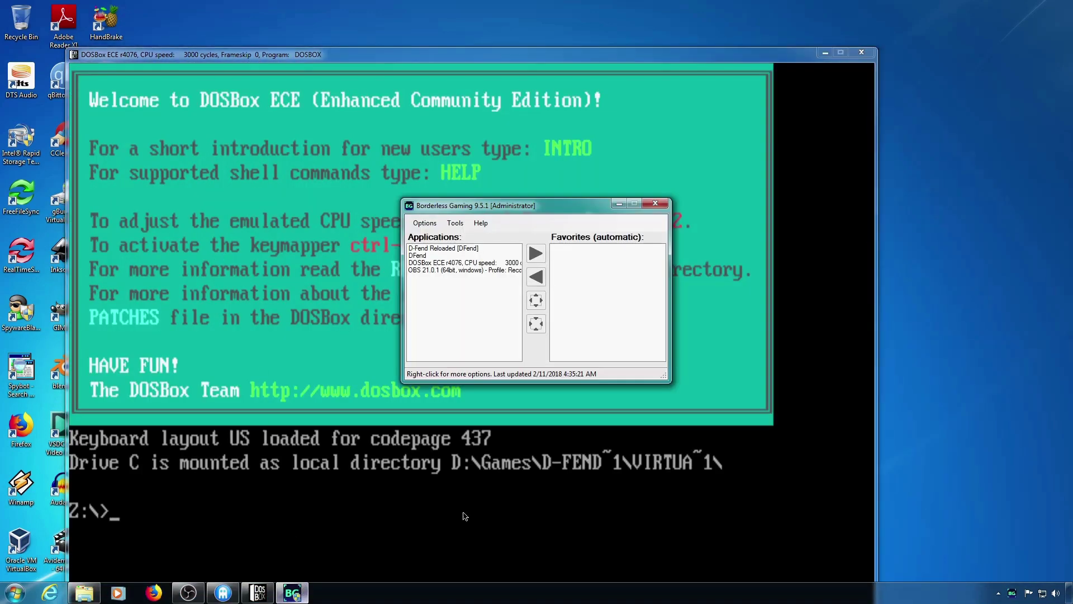
pyautogui.click(446, 268)
pyautogui.rightClick(443, 263)
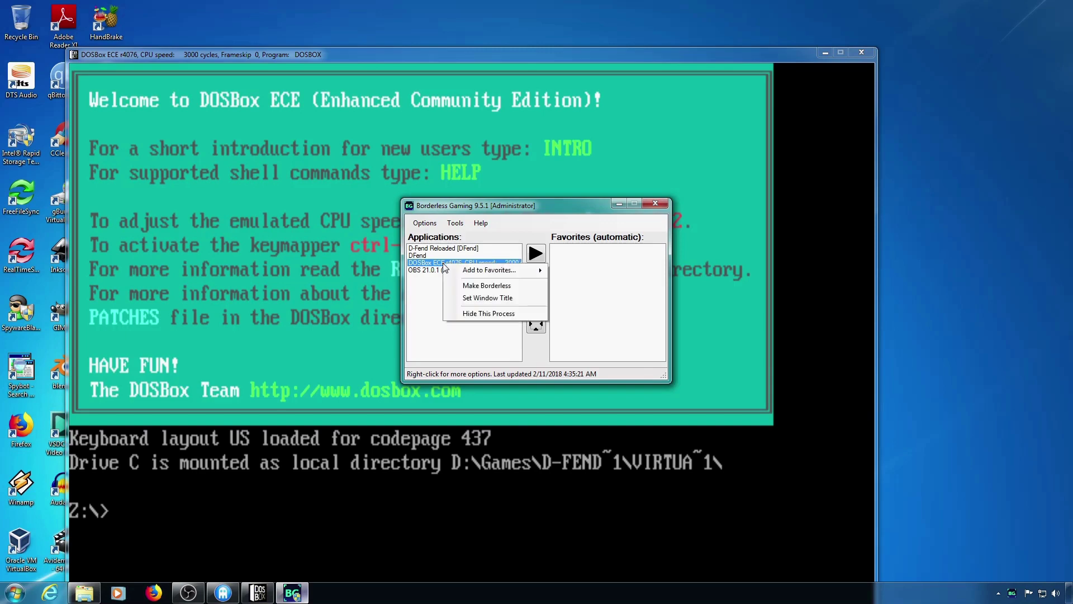
pyautogui.moveTo(453, 272)
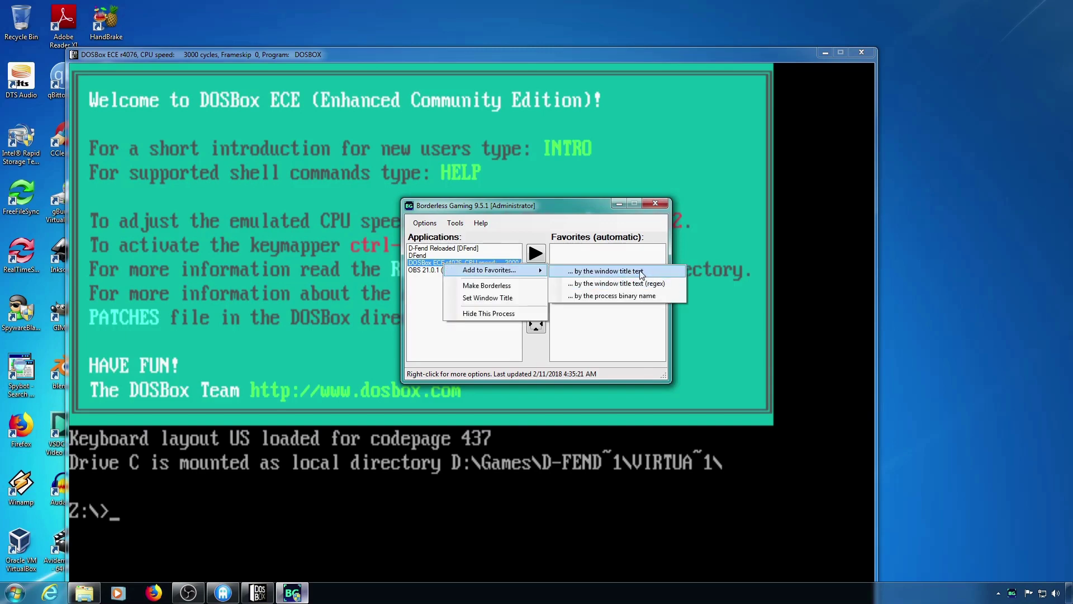
pyautogui.click(650, 298)
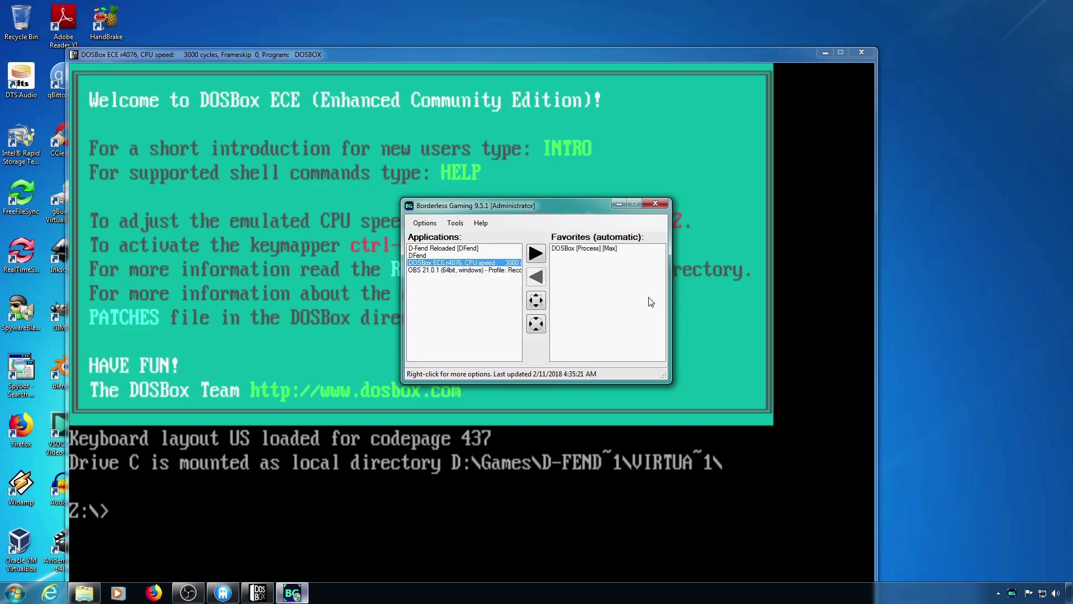
# - Quit the DOSBox session with the exit command
pyautogui.click(760, 303)
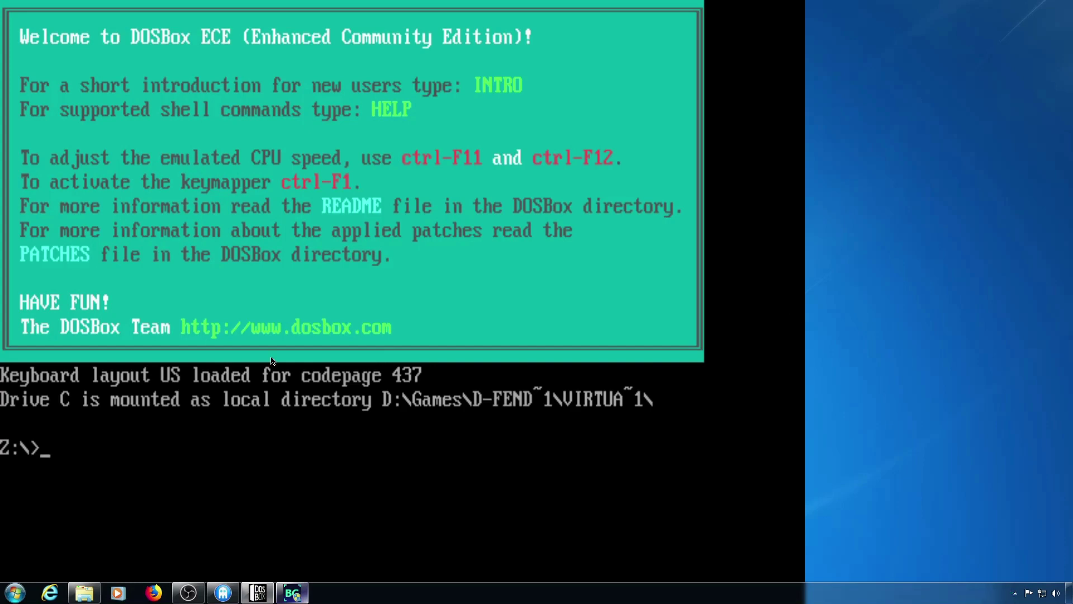
pyautogui.write('exit')
pyautogui.press('Return')
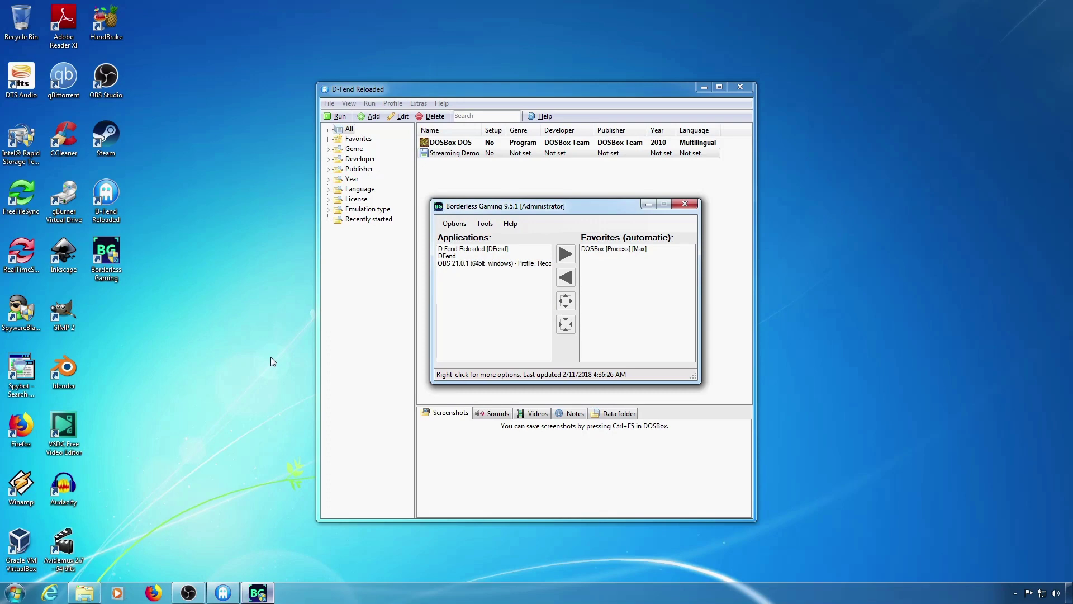
pyautogui.rightClick(221, 362)
pyautogui.click(280, 519)
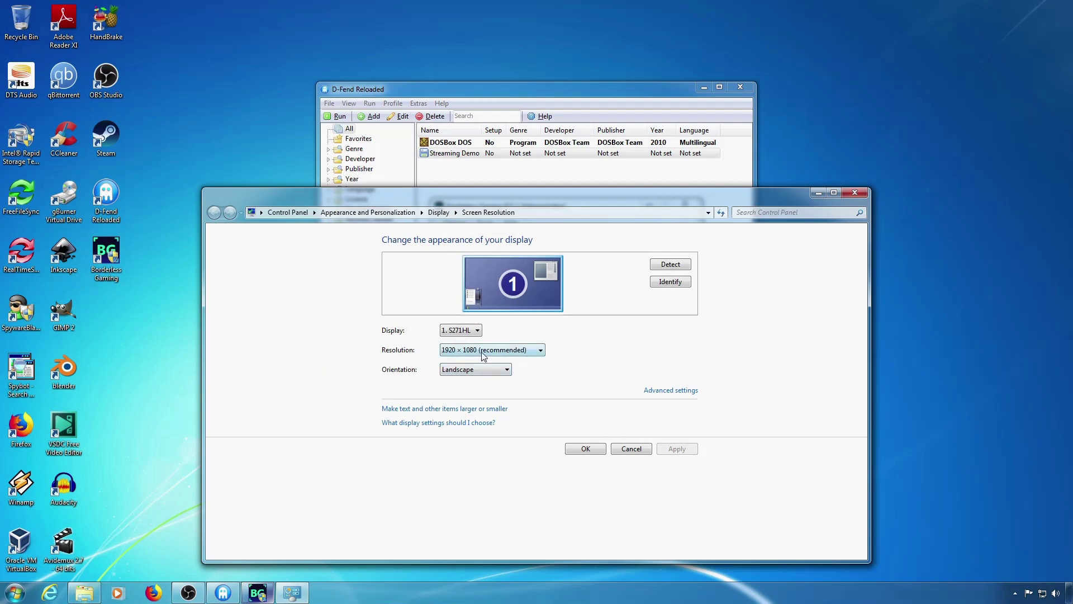
pyautogui.click(483, 357)
pyautogui.moveTo(456, 384)
pyautogui.mouseDown()
pyautogui.moveTo(453, 500)
pyautogui.moveTo(448, 387)
pyautogui.mouseUp()
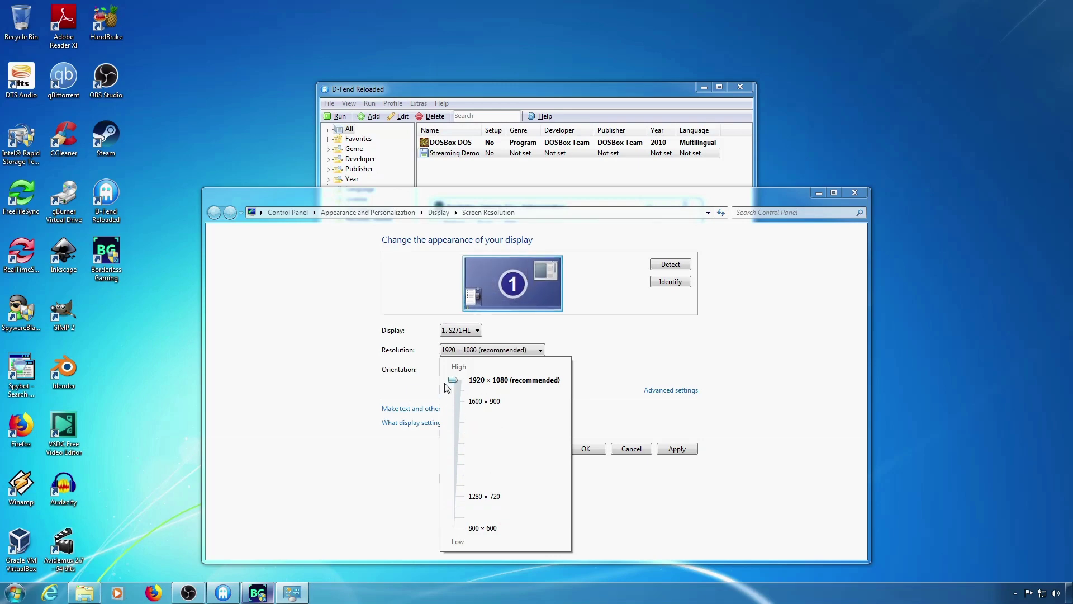
pyautogui.click(769, 435)
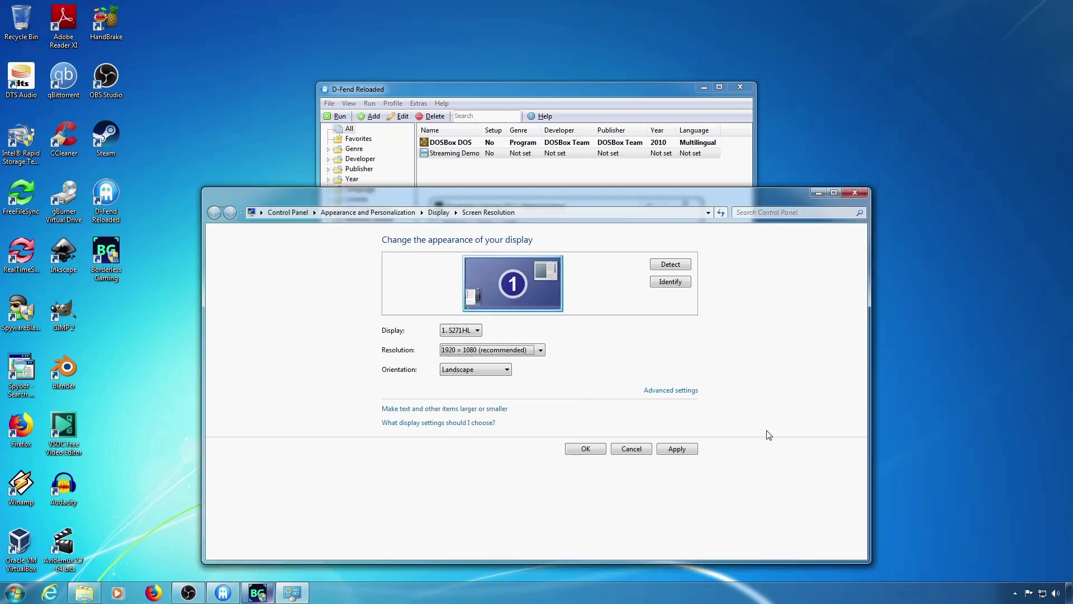
pyautogui.click(626, 449)
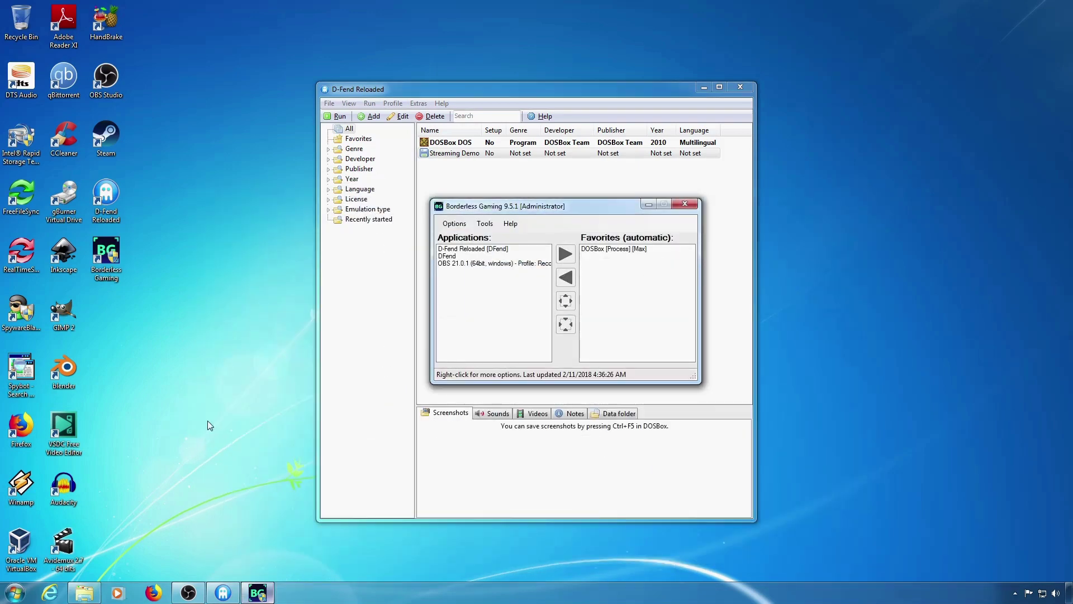
pyautogui.click(207, 421)
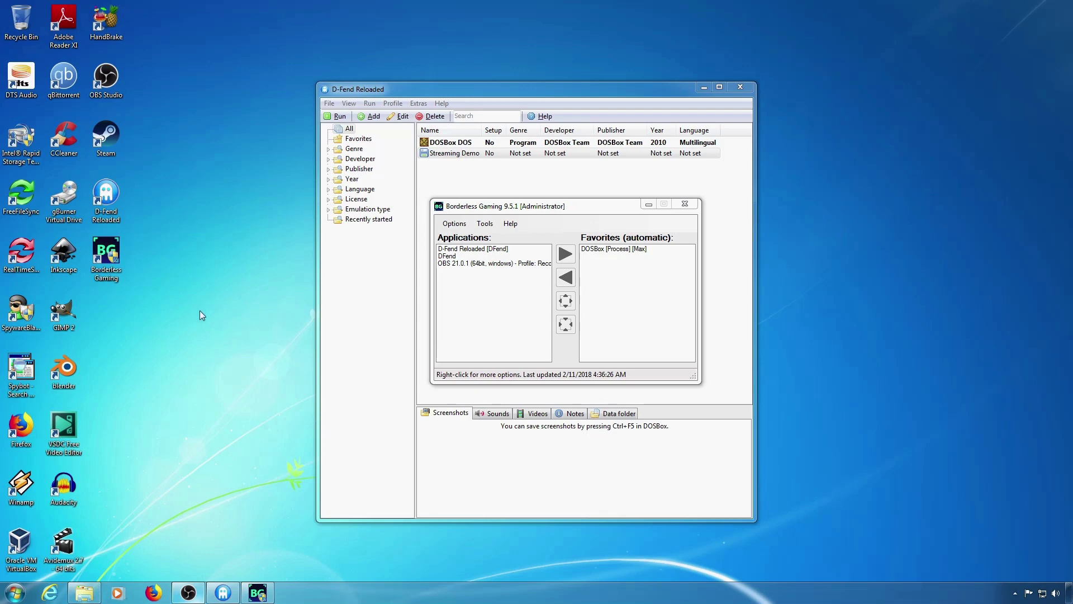
# - Open AMD Radeon Settings' Display page and start a new custom resolution, editing its horizontal value
pyautogui.rightClick(231, 306)
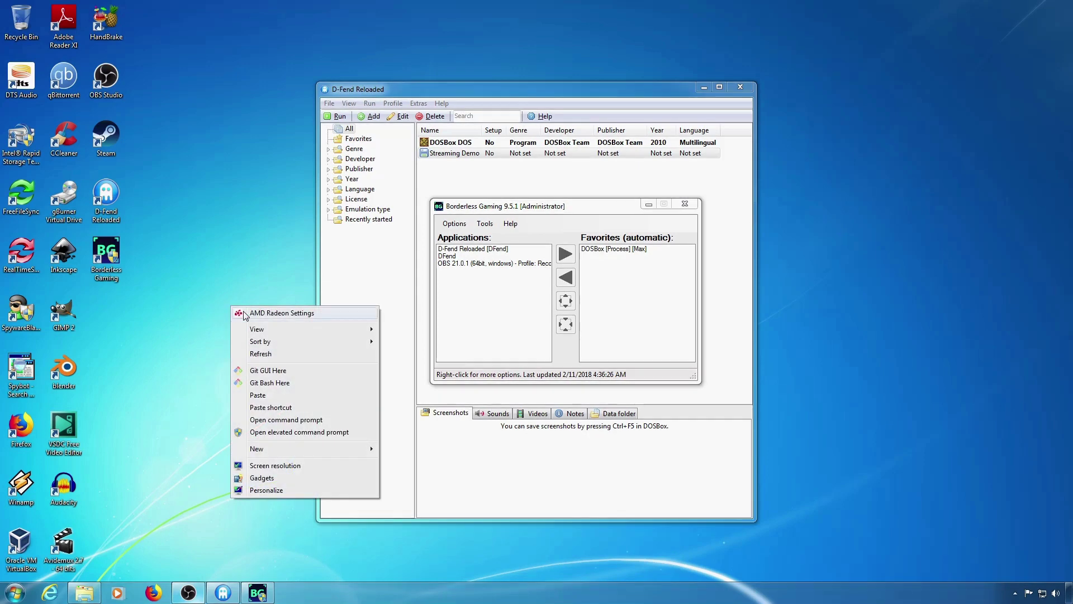
pyautogui.click(245, 313)
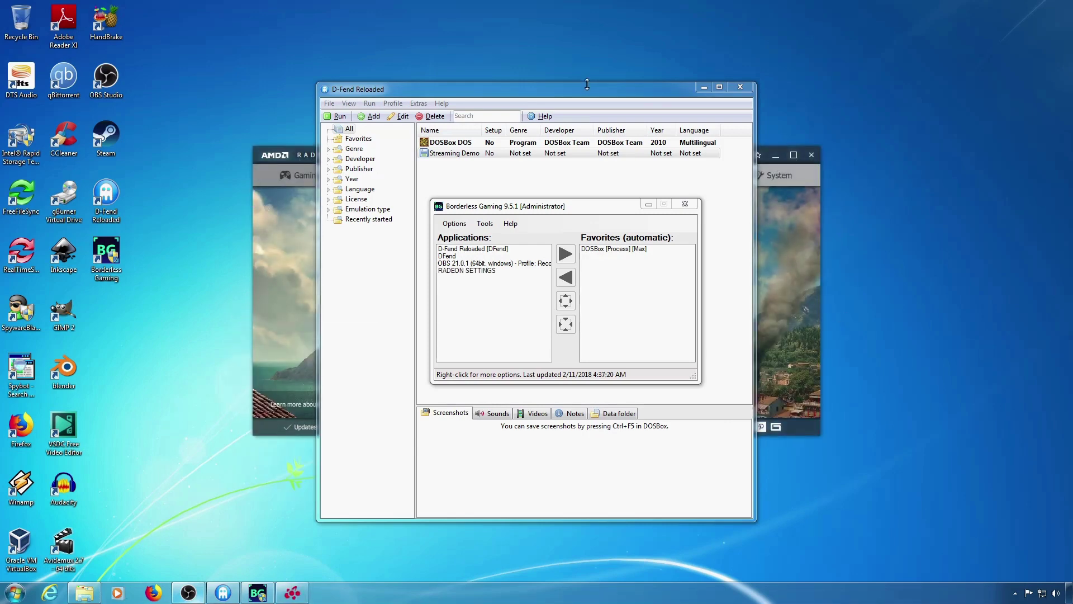
pyautogui.moveTo(591, 92); pyautogui.dragTo(555, 352)
pyautogui.click(517, 157)
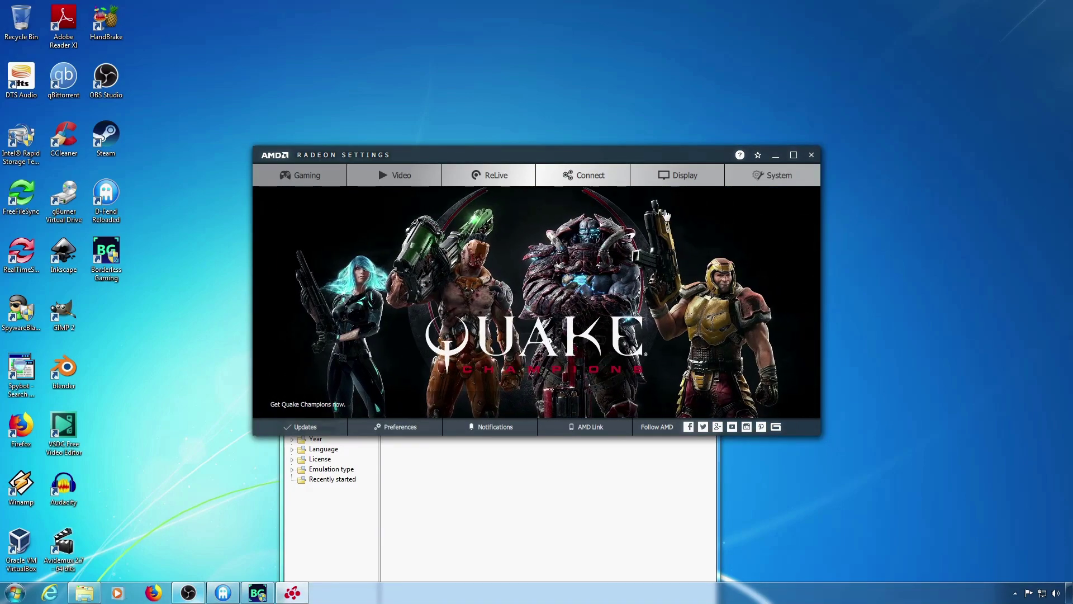
pyautogui.click(674, 176)
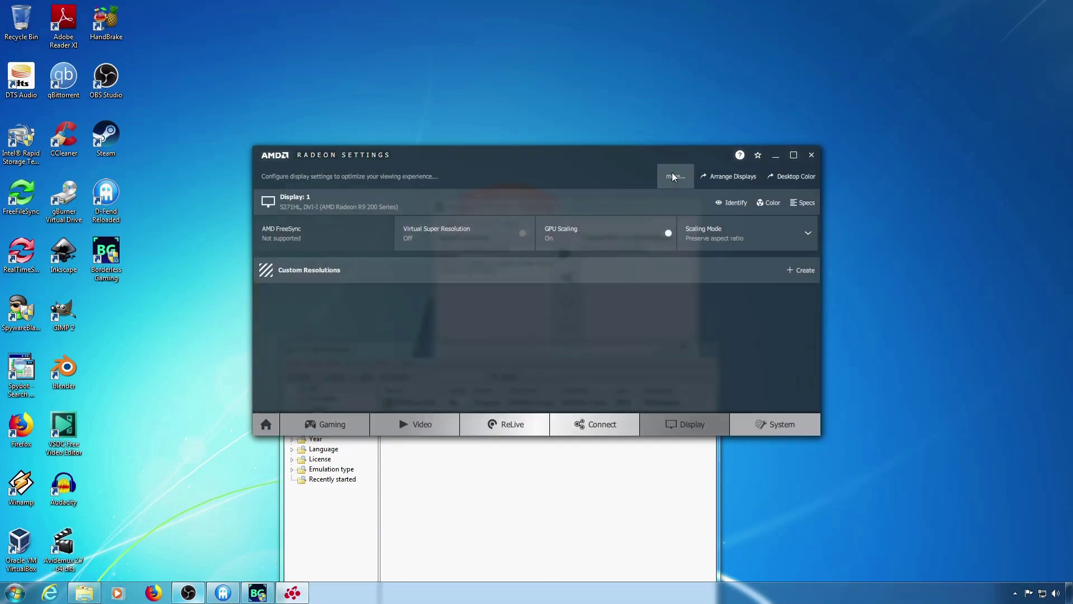
pyautogui.click(801, 270)
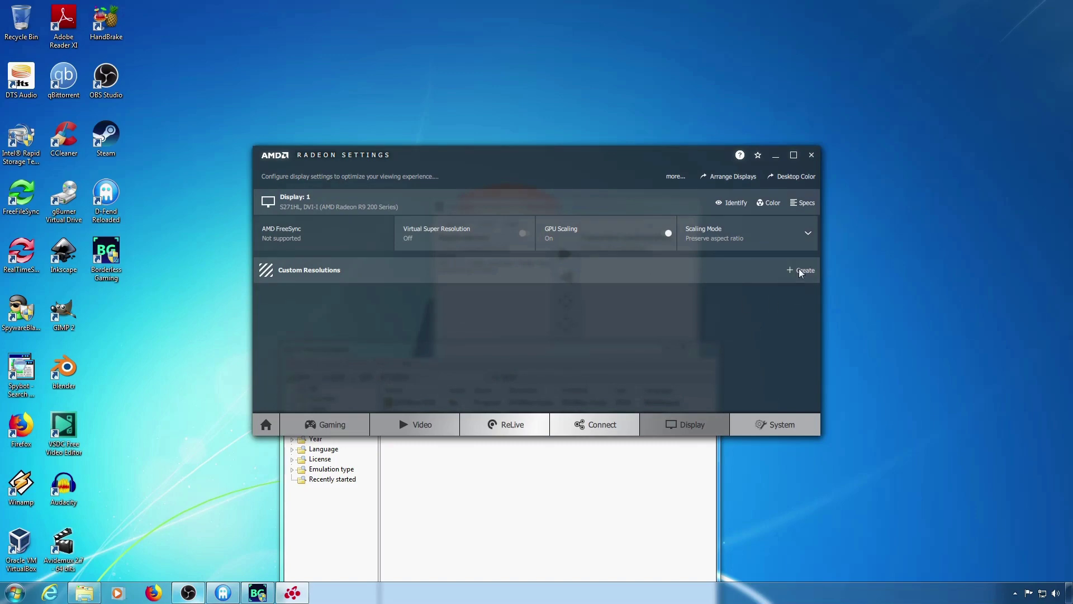
pyautogui.click(279, 398)
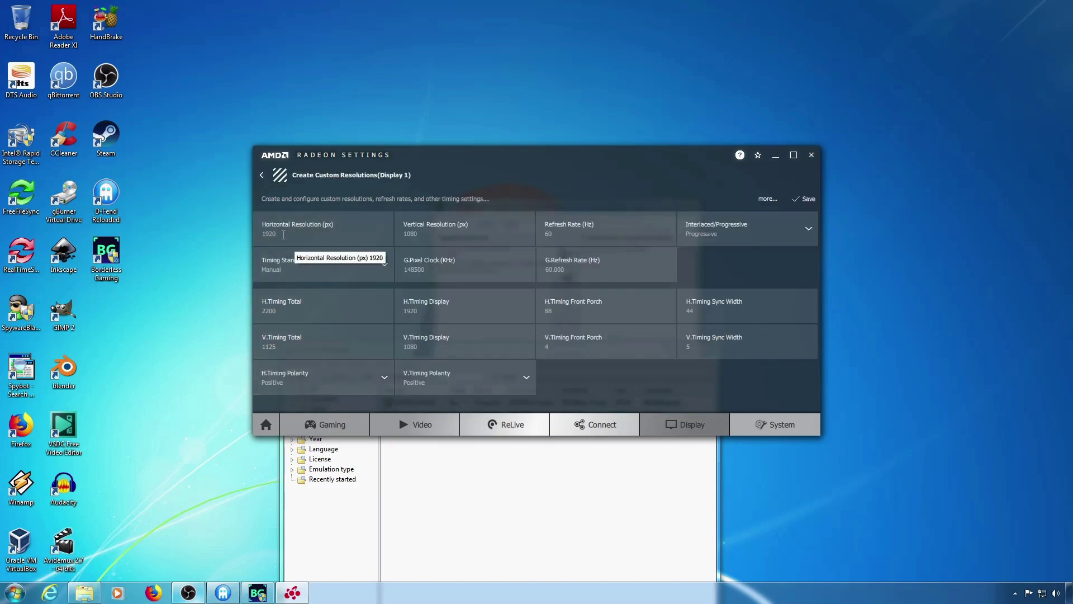
pyautogui.click(283, 235)
pyautogui.press('BackSpace')
pyautogui.press('BackSpace')
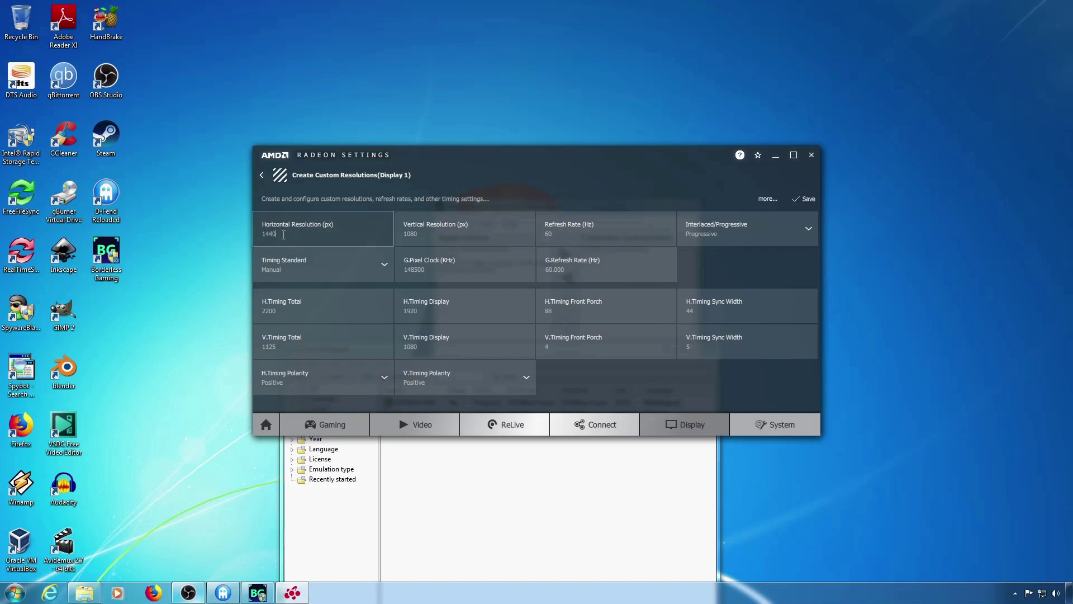
# - Try the timing standards and settle on CVT
pyautogui.click(384, 266)
pyautogui.click(343, 291)
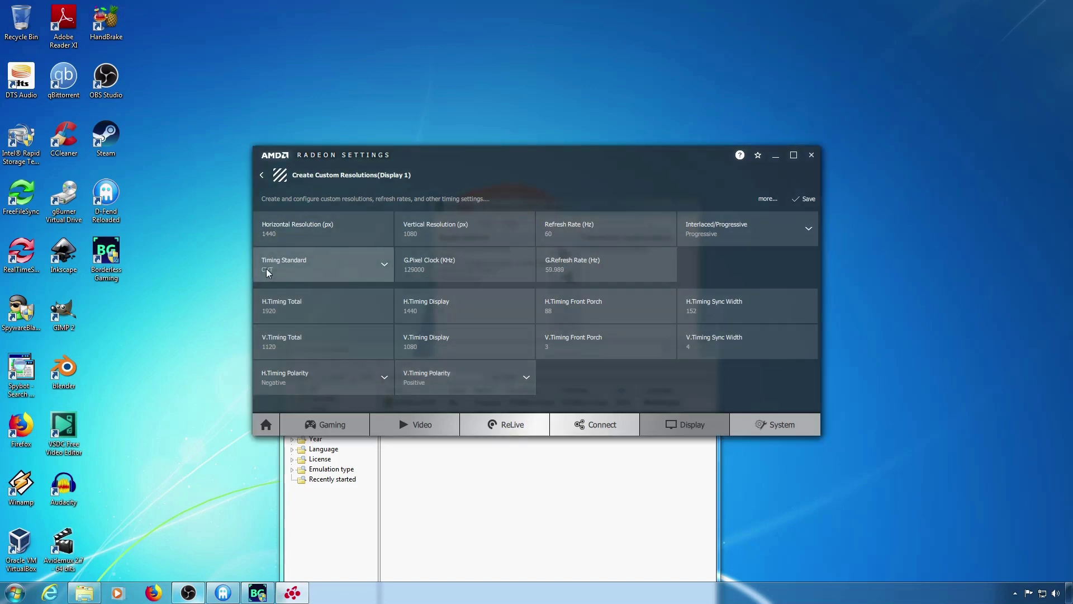
pyautogui.click(383, 267)
pyautogui.click(366, 307)
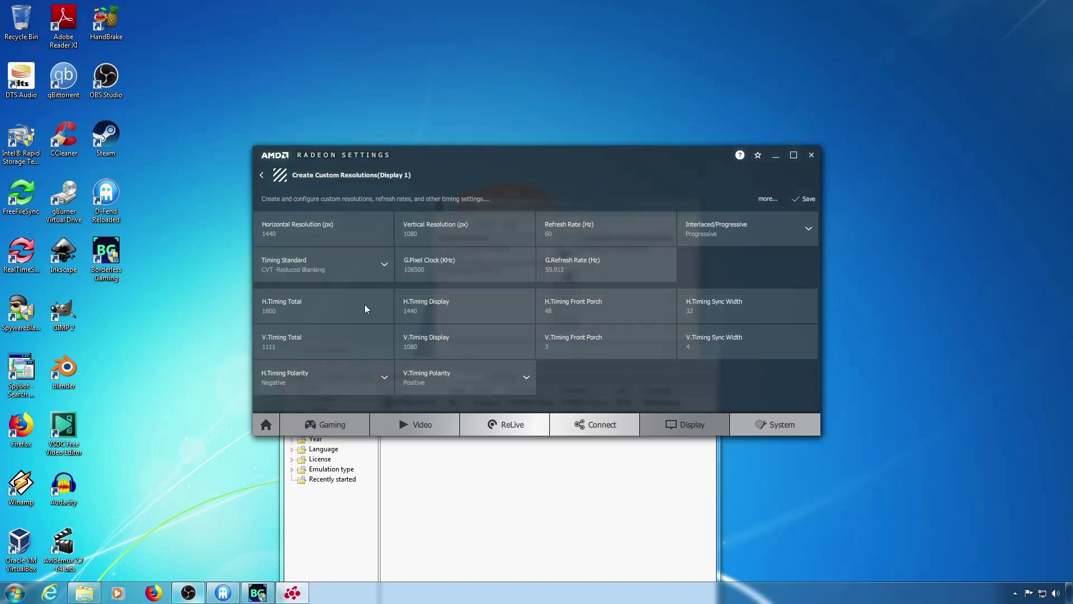
pyautogui.click(386, 260)
pyautogui.click(351, 327)
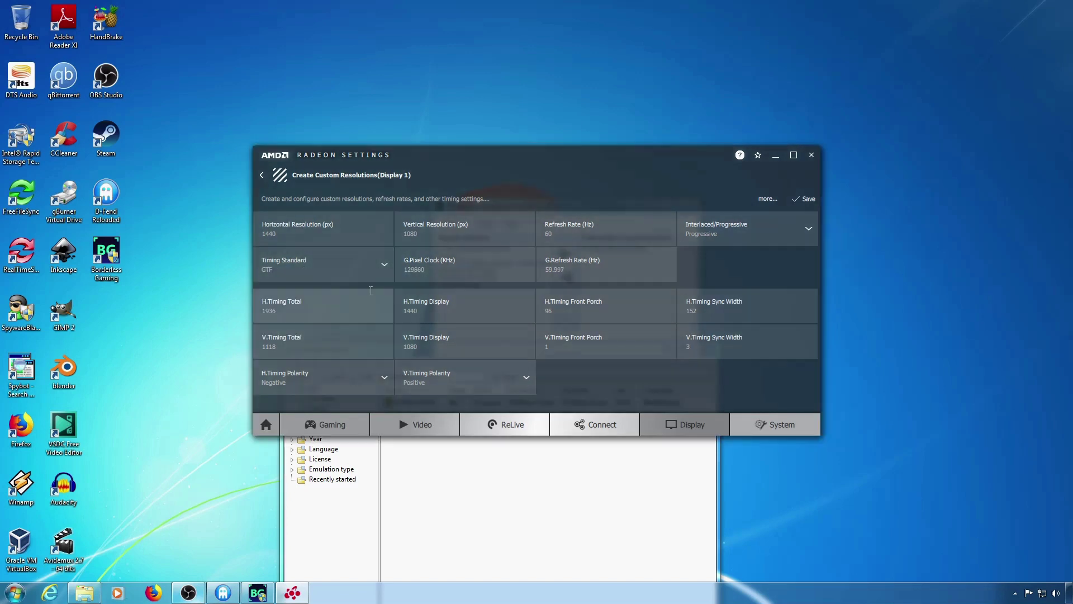
pyautogui.click(382, 265)
pyautogui.click(350, 344)
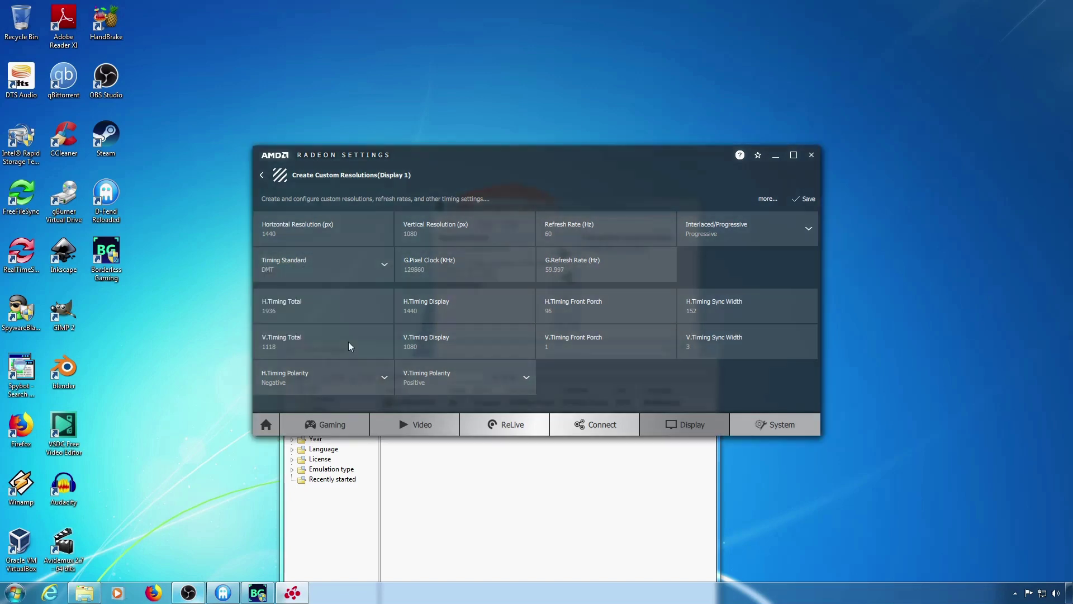
pyautogui.click(386, 265)
pyautogui.click(345, 293)
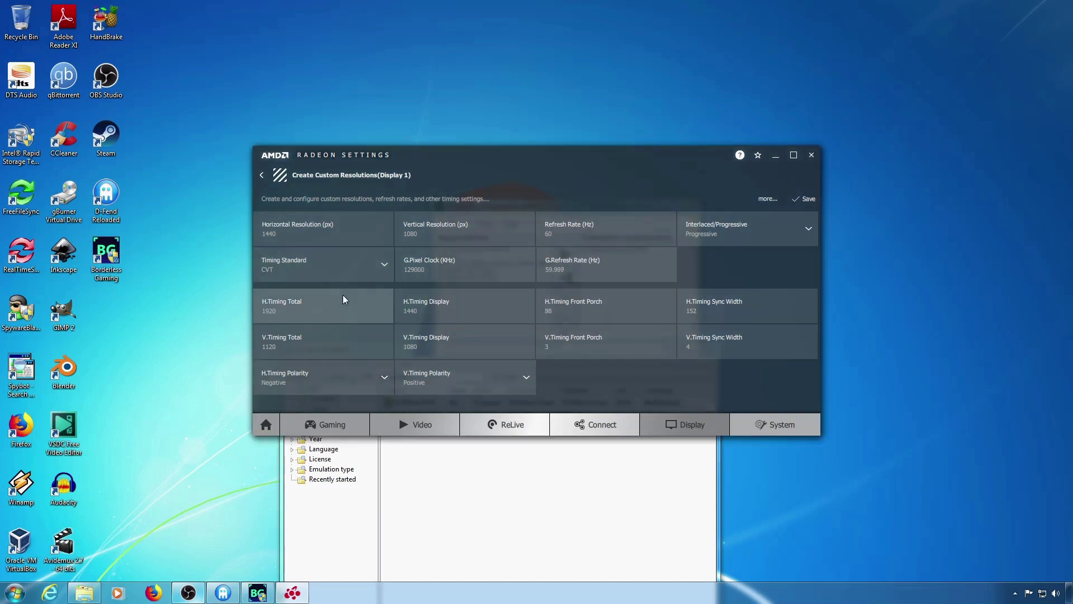
# - Change the refresh rate from 59.989 to 60 Hz and save the 1440x1080 custom resolution
pyautogui.click(572, 270)
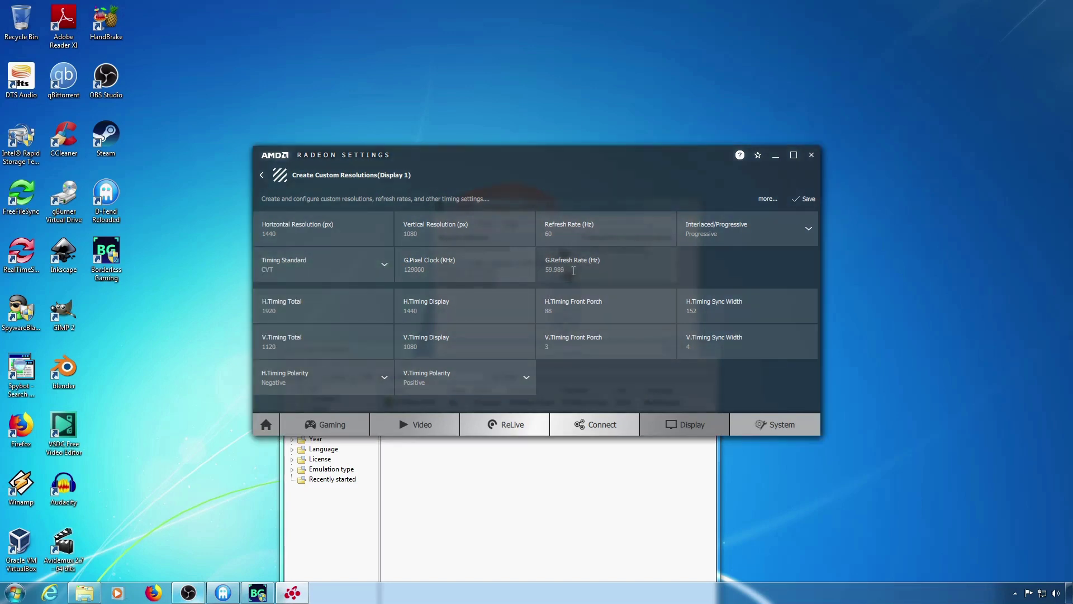
pyautogui.moveTo(574, 271); pyautogui.dragTo(544, 277)
pyautogui.write('60')
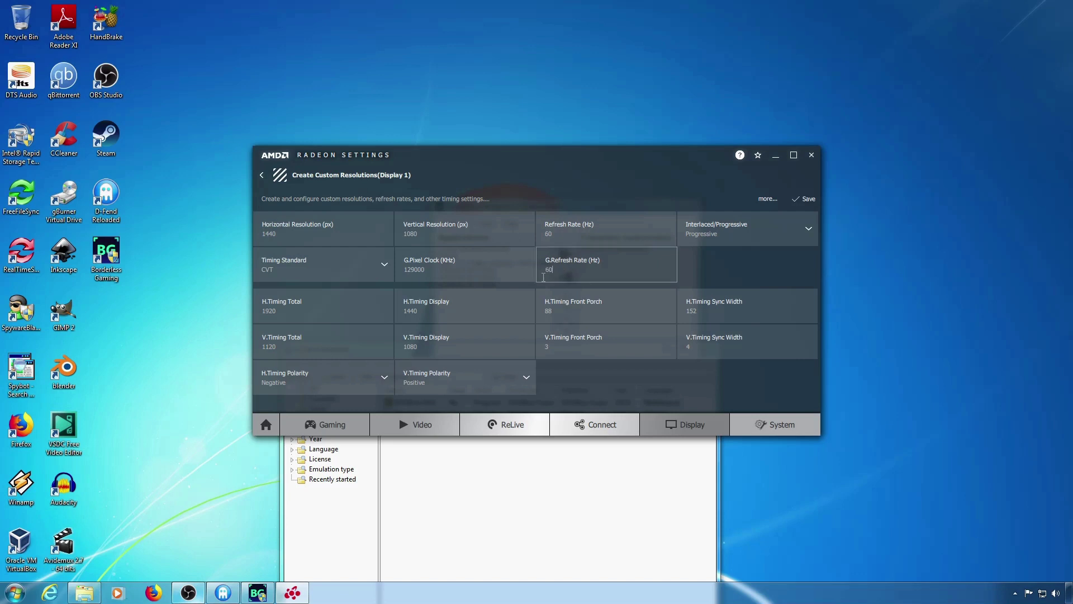
pyautogui.press('Return')
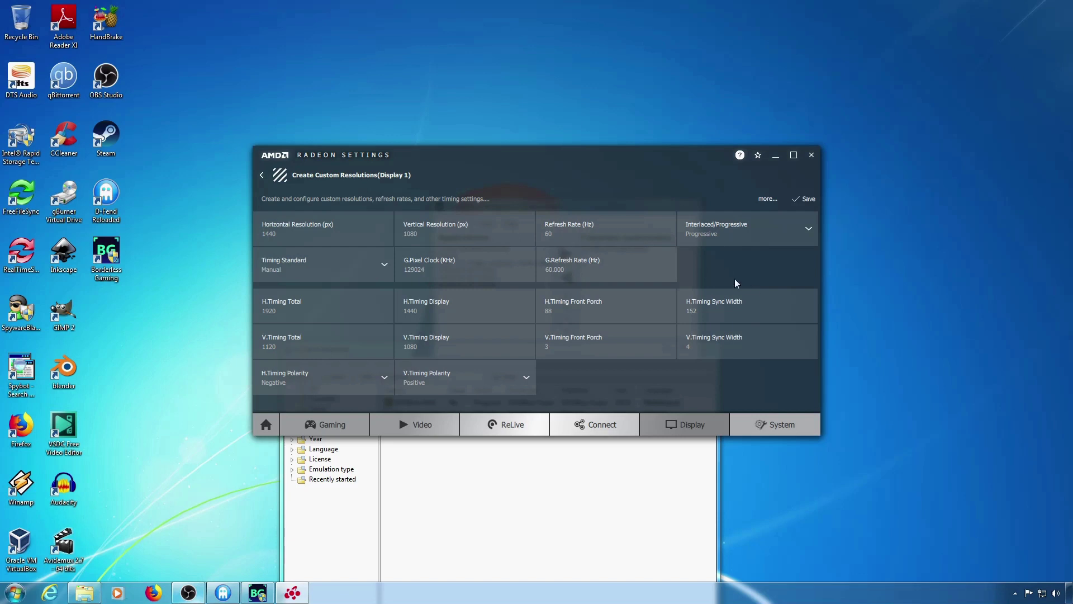
pyautogui.click(802, 201)
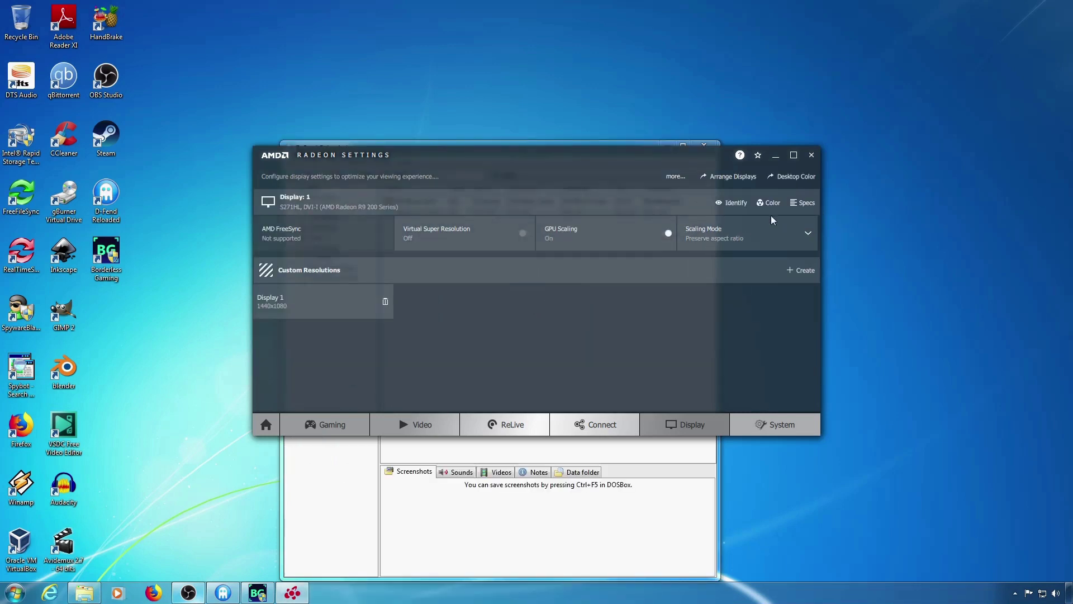
# - Close Radeon Settings, then apply and keep a 1440 × 1080 screen resolution
pyautogui.click(812, 154)
pyautogui.rightClick(213, 229)
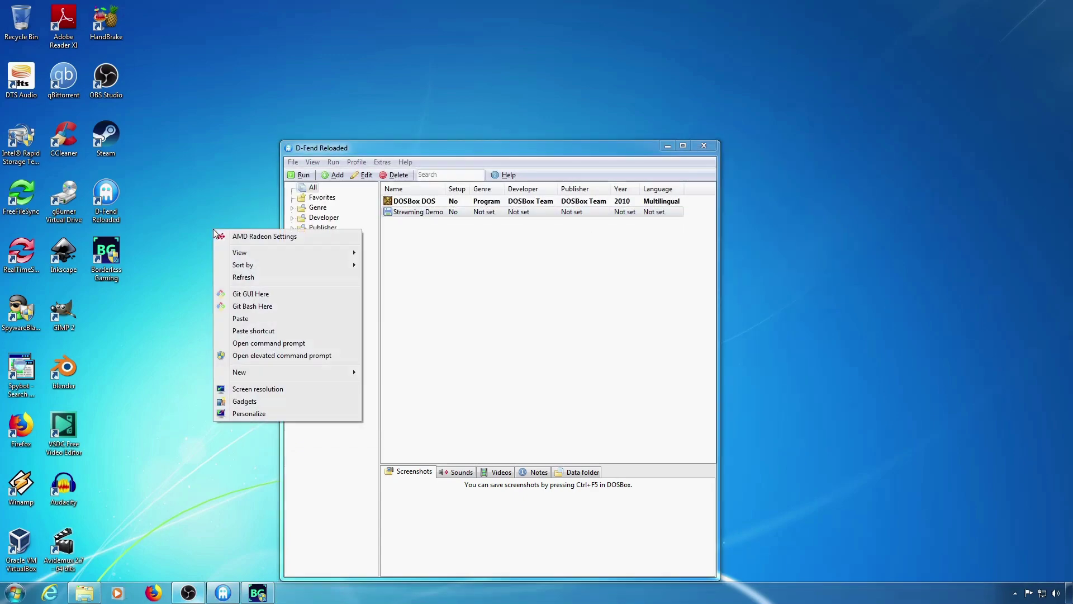
pyautogui.click(280, 391)
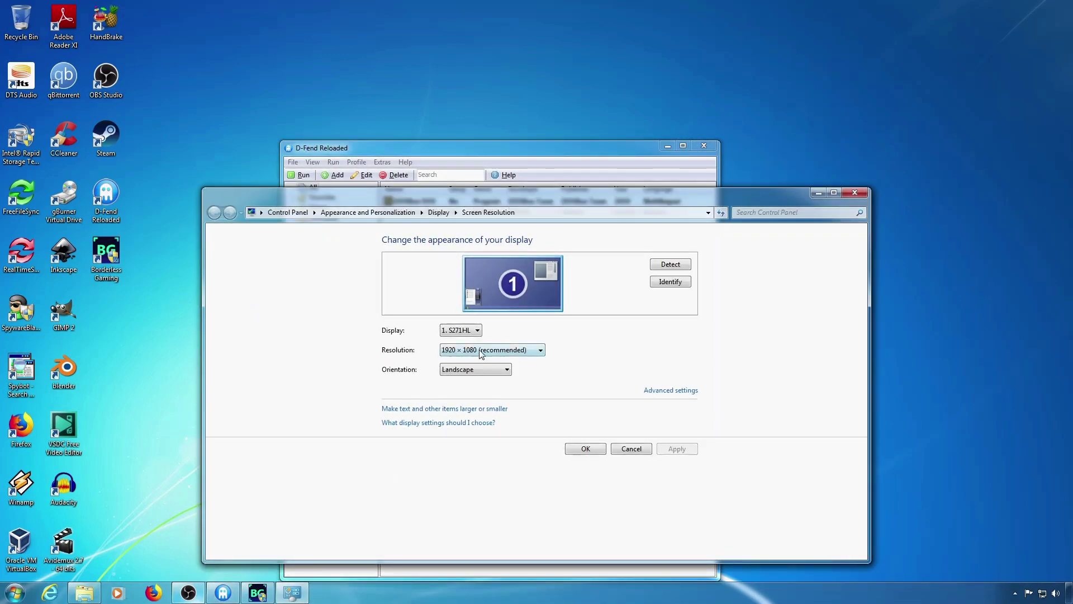
pyautogui.click(481, 351)
pyautogui.moveTo(456, 381); pyautogui.dragTo(454, 412)
pyautogui.click(631, 504)
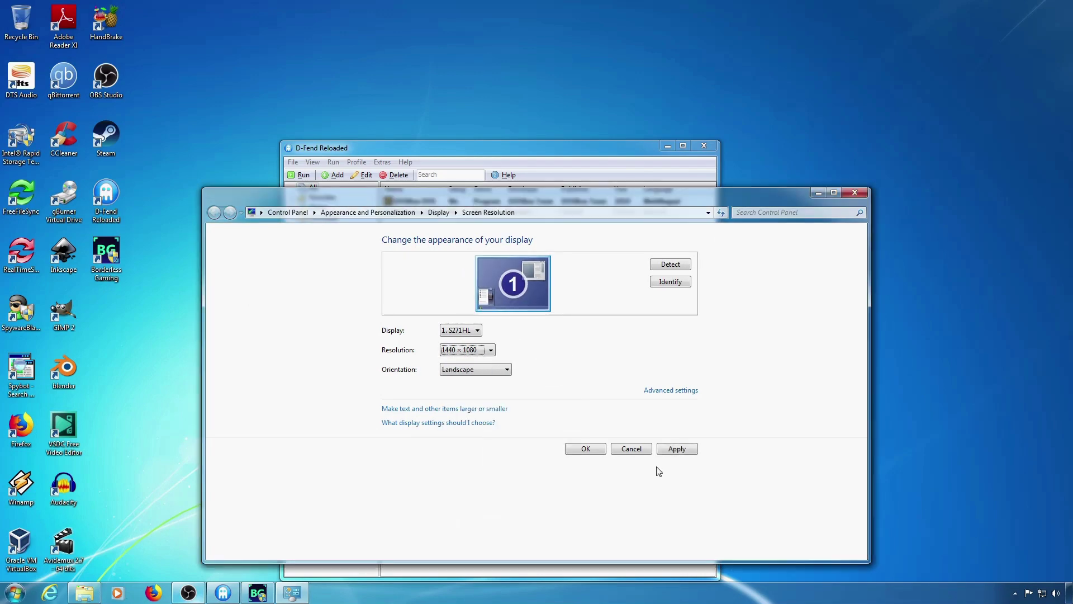
pyautogui.click(673, 450)
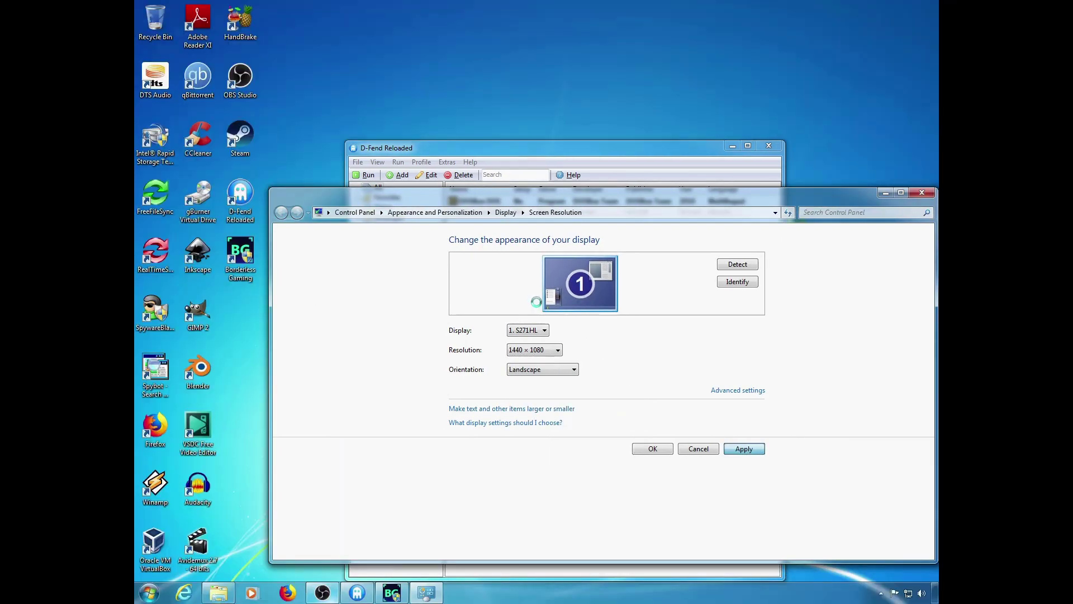
pyautogui.click(616, 373)
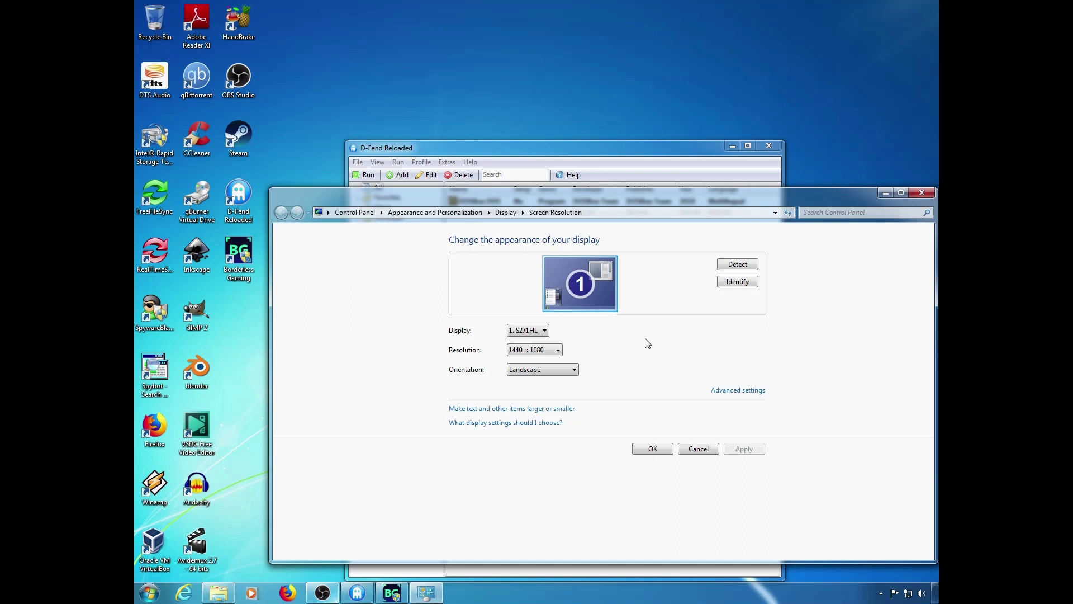
# - Revert the display to 1920 × 1080, keep it, and close Screen Resolution
pyautogui.click(556, 352)
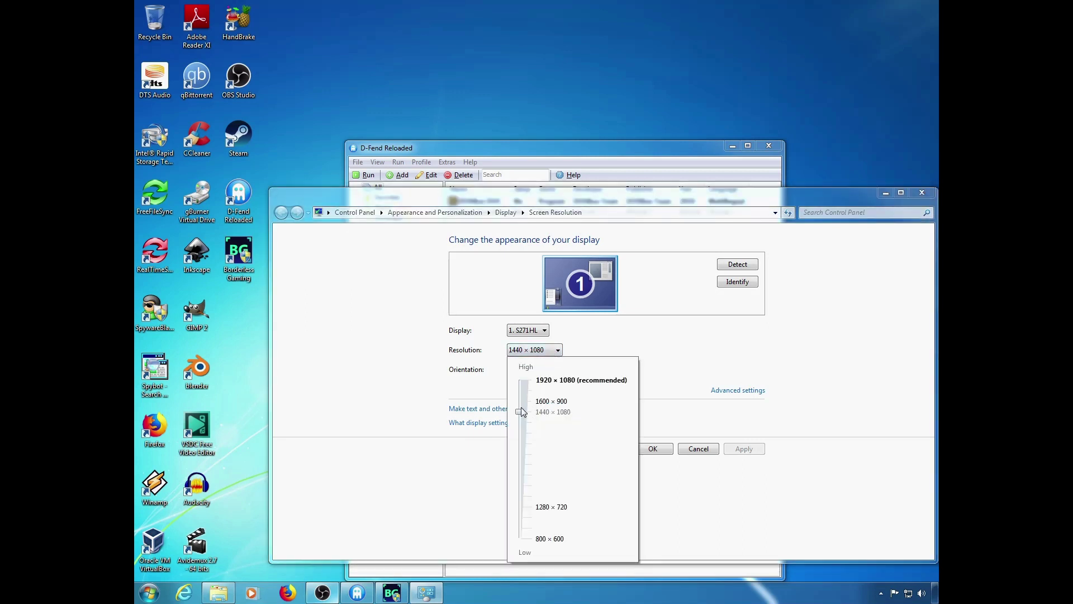
pyautogui.moveTo(521, 413); pyautogui.dragTo(520, 380)
pyautogui.click(673, 361)
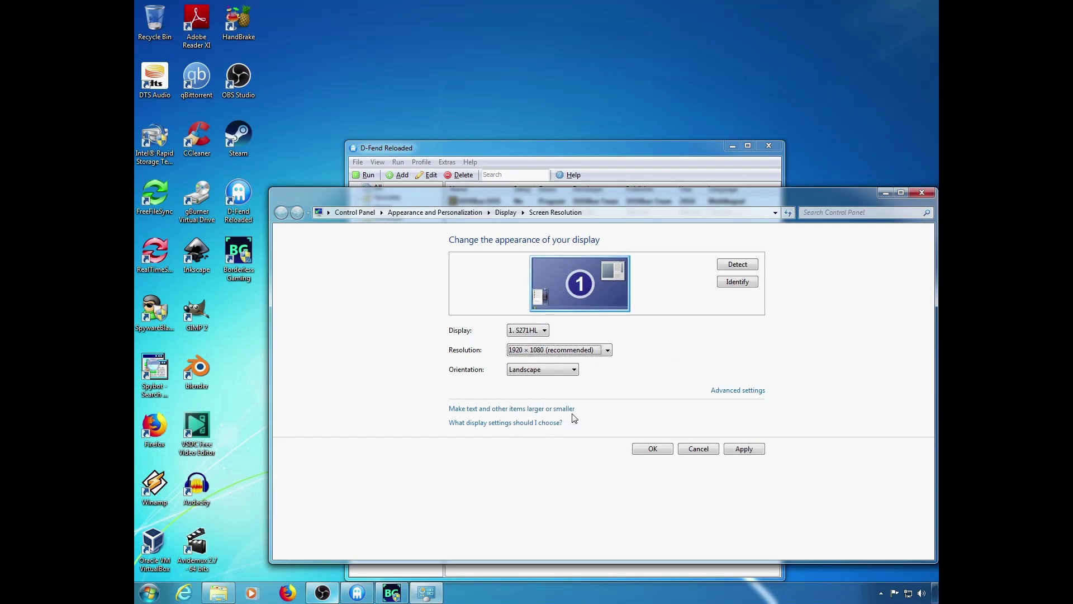
pyautogui.click(744, 453)
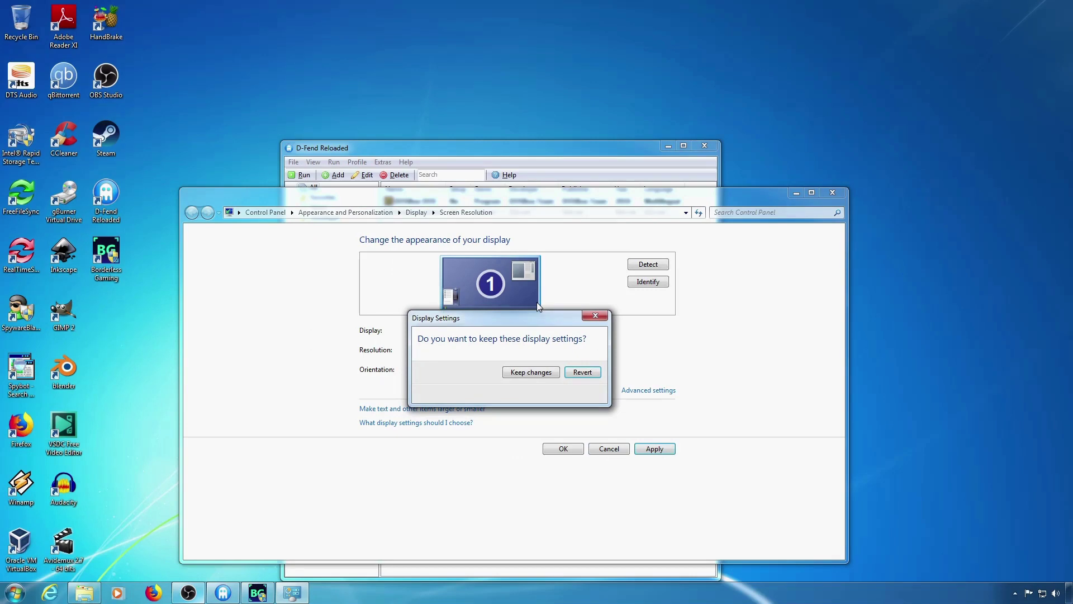
pyautogui.click(531, 372)
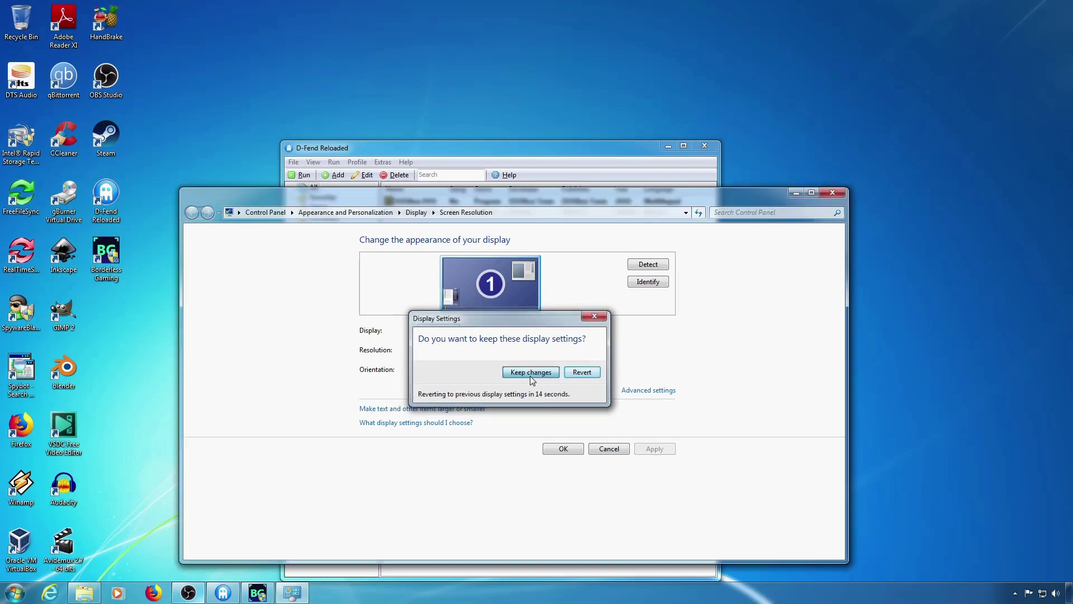
pyautogui.click(564, 449)
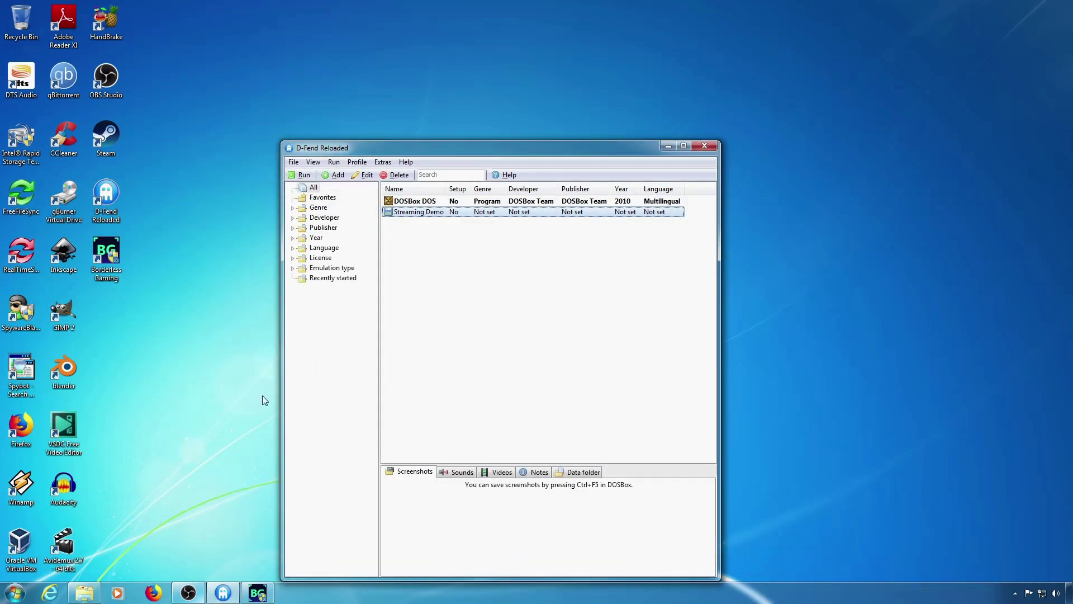
# - Launch HRC.exe from Downloads, dismiss its first-startup dialog and restore its window from the tray
pyautogui.click(86, 593)
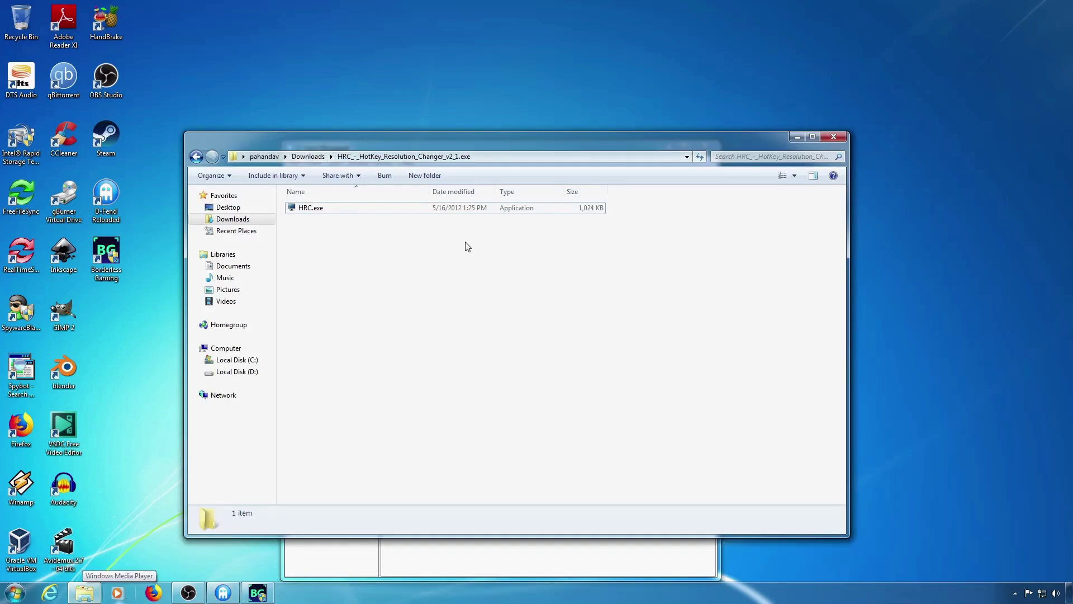
pyautogui.doubleClick(469, 212)
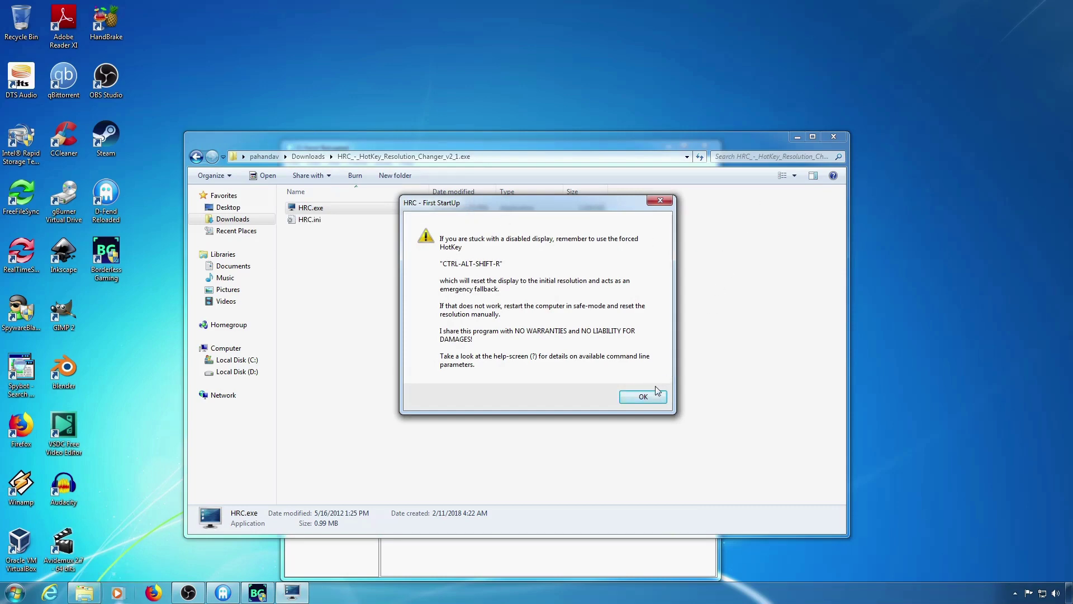
pyautogui.click(834, 136)
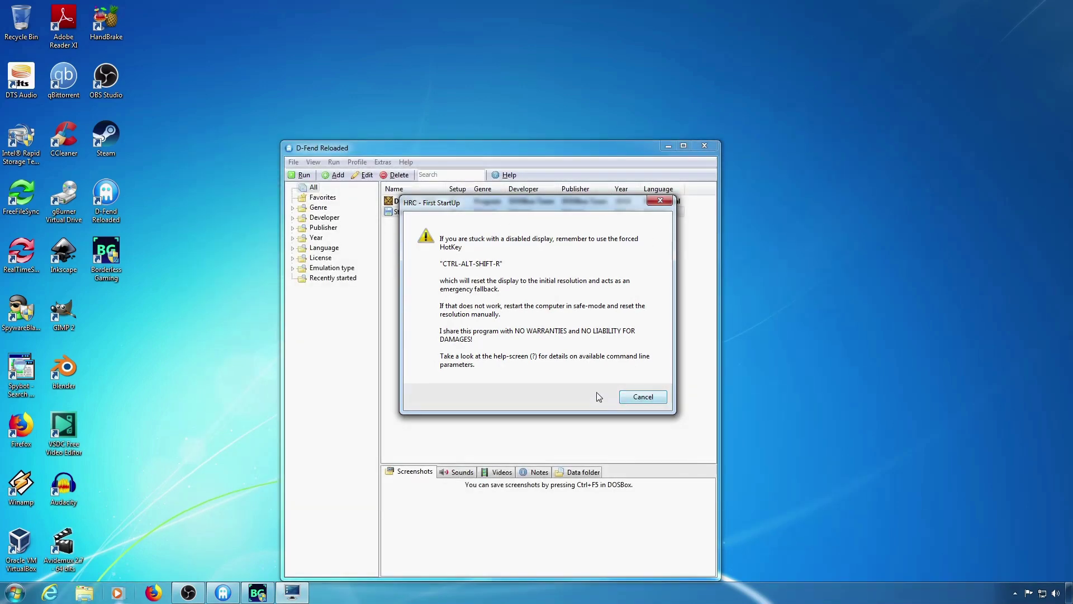
pyautogui.click(628, 400)
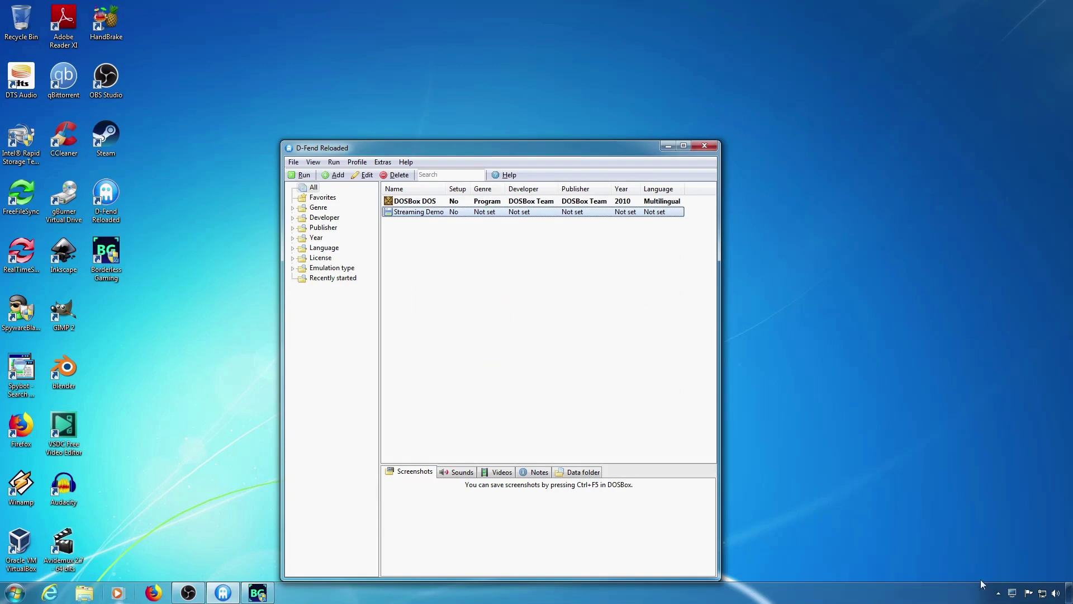
pyautogui.rightClick(1013, 594)
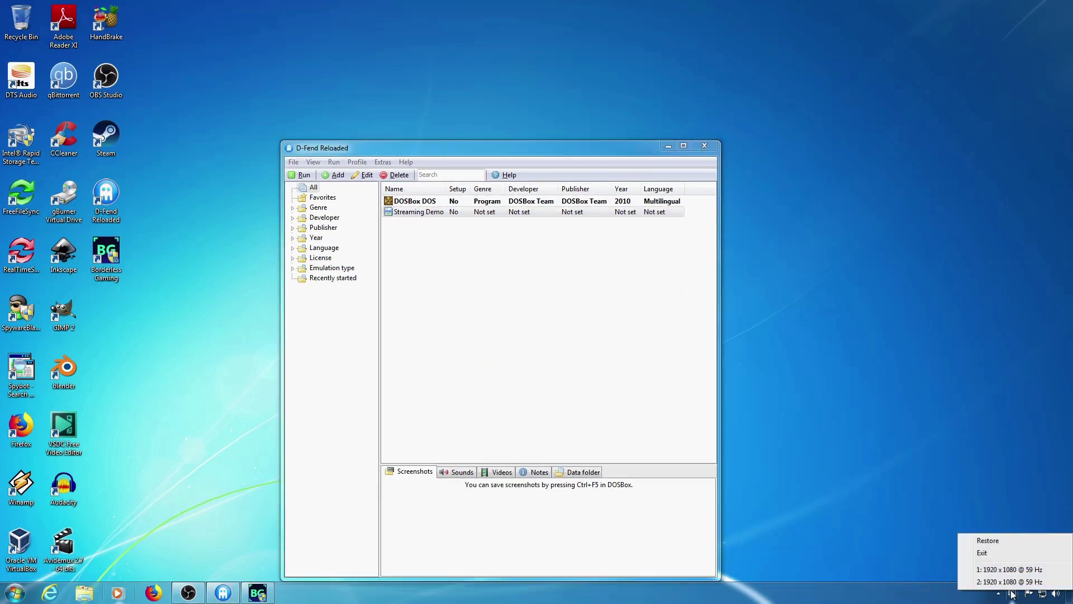
pyautogui.click(1007, 546)
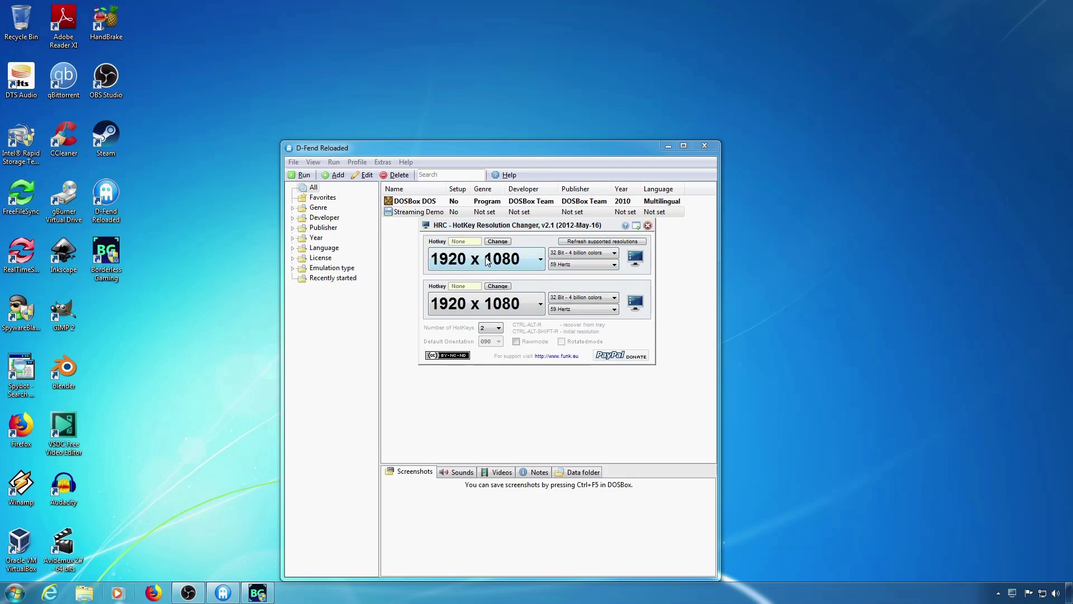
# - Set the refresh rate to 60 Hertz and the second hotkey's resolution to 1440 x 1080
pyautogui.click(565, 267)
pyautogui.click(581, 277)
pyautogui.click(514, 306)
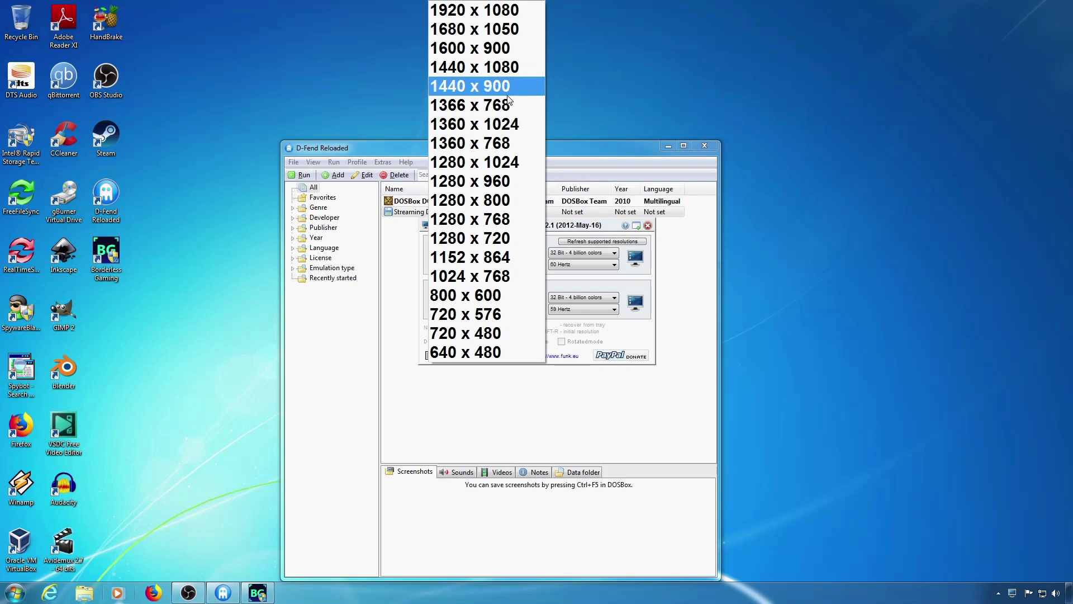
pyautogui.click(503, 67)
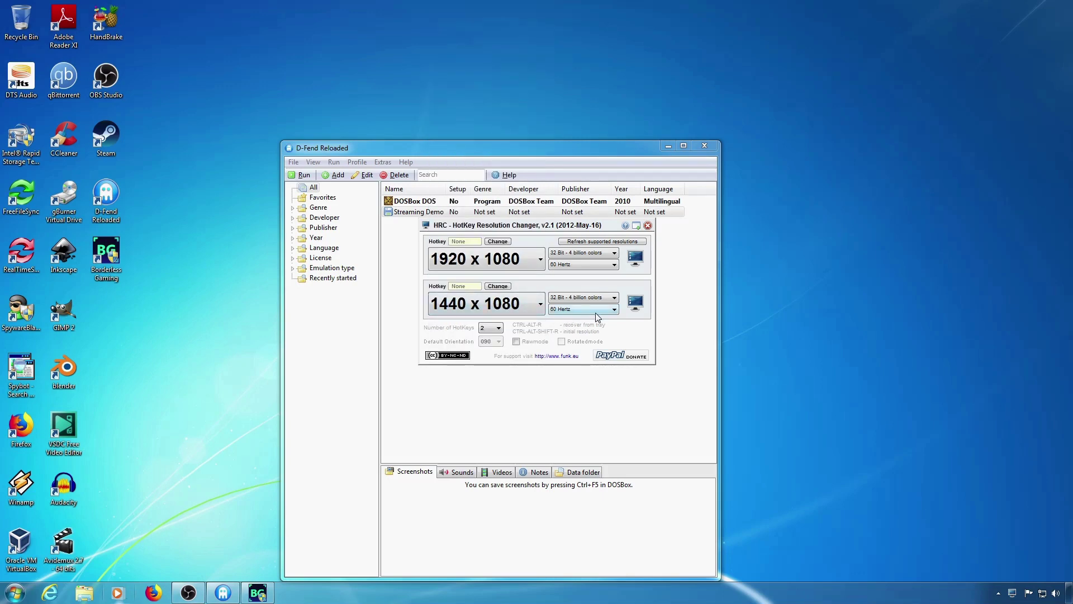
# - Assign Ctrl-Alt-1 and Ctrl-Alt-2 as the two hotkeys, then minimize HRC to the tray
pyautogui.click(494, 243)
pyautogui.press('ctrl')
pyautogui.click(498, 241)
pyautogui.click(492, 287)
pyautogui.press('ctrl')
pyautogui.click(492, 287)
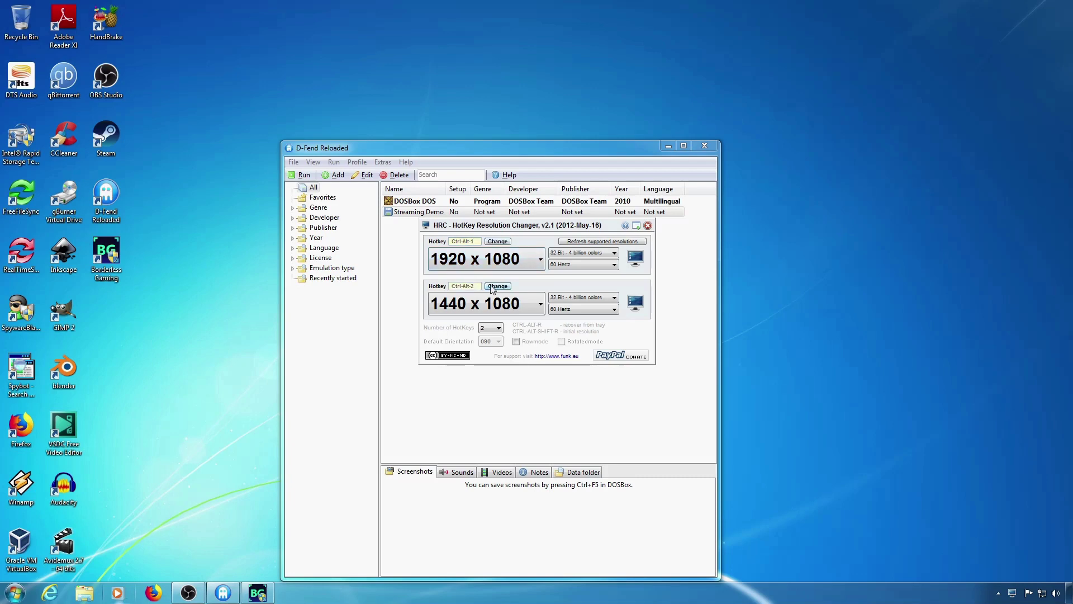
pyautogui.click(637, 225)
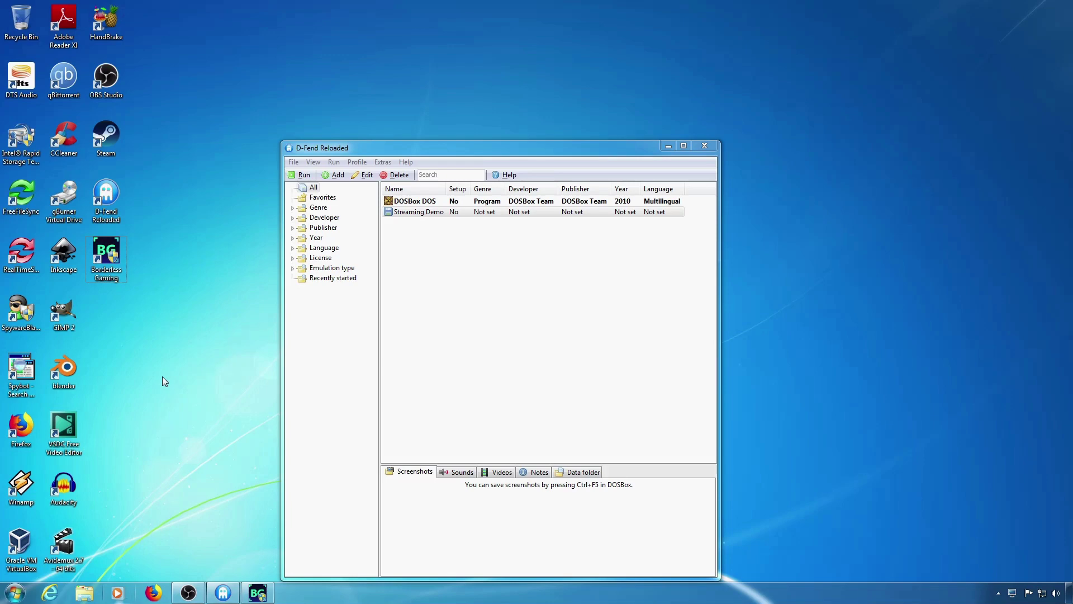
# - Switch to 1440x1080 with Ctrl+Alt+2, run the Streaming Demo profile, then exit DOSBox
pyautogui.hotkey('ctrl', 'alt', '2')
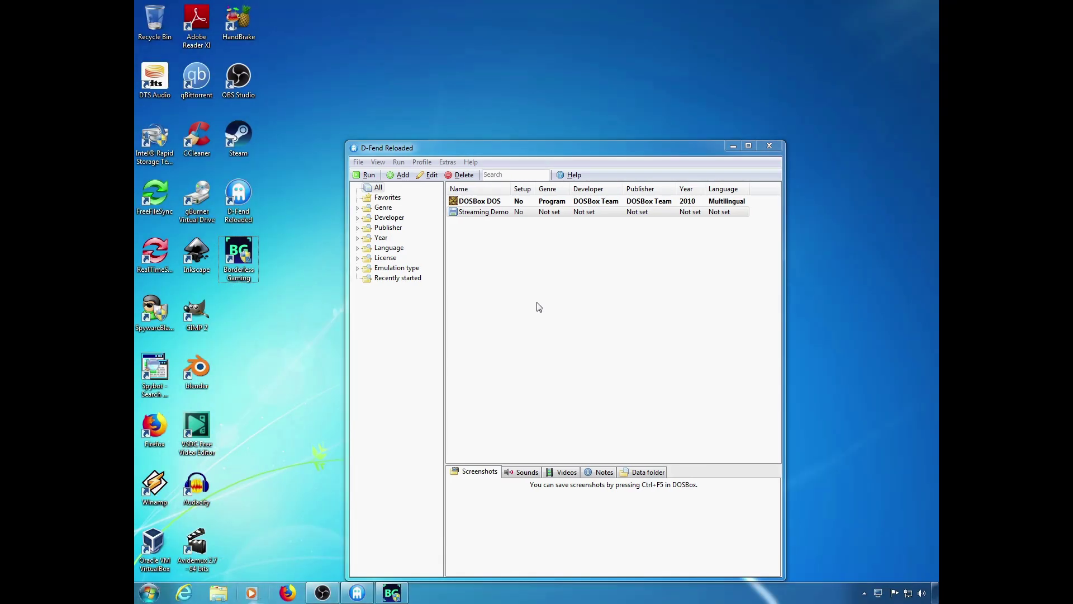
pyautogui.click(514, 217)
pyautogui.doubleClick(515, 218)
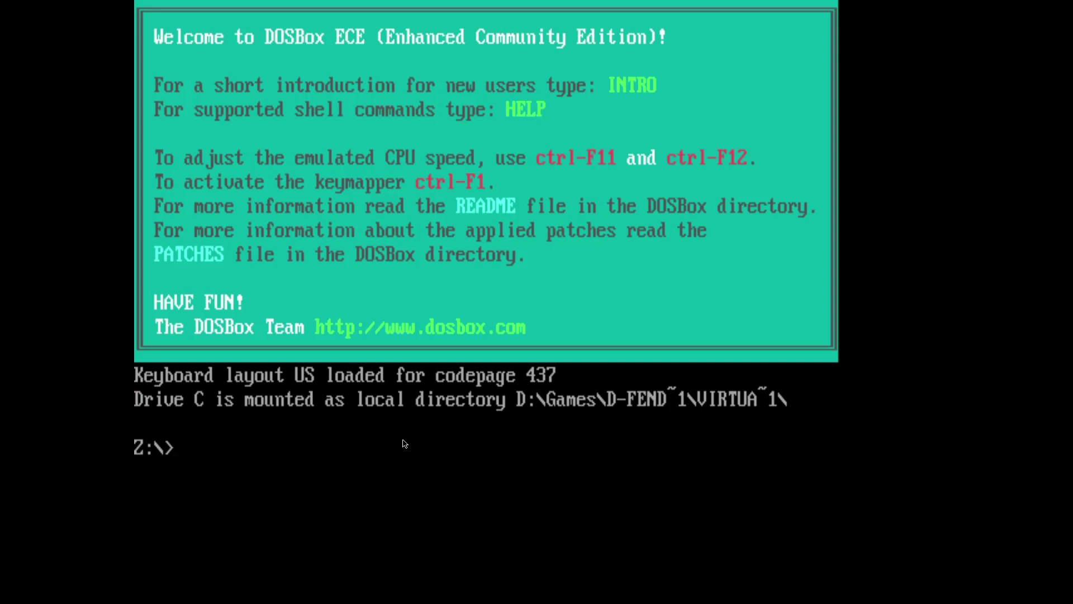
pyautogui.write('exit')
pyautogui.press('Return')
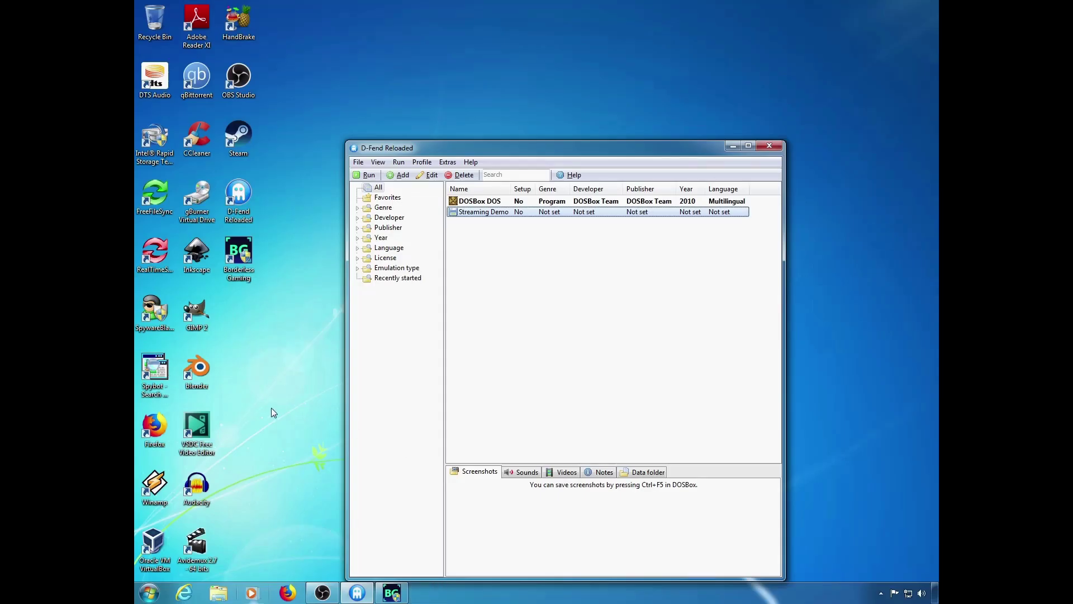
# - Start a second OBS Studio instance, create a scene collection named DOSBox, and shift the window right
pyautogui.doubleClick(250, 96)
pyautogui.click(602, 311)
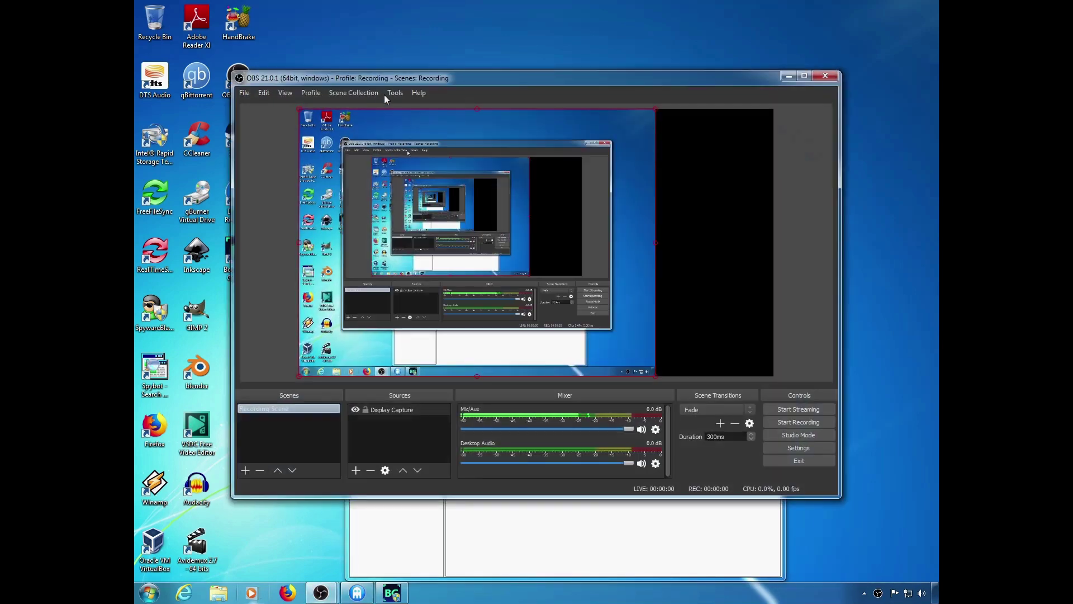
pyautogui.click(391, 94)
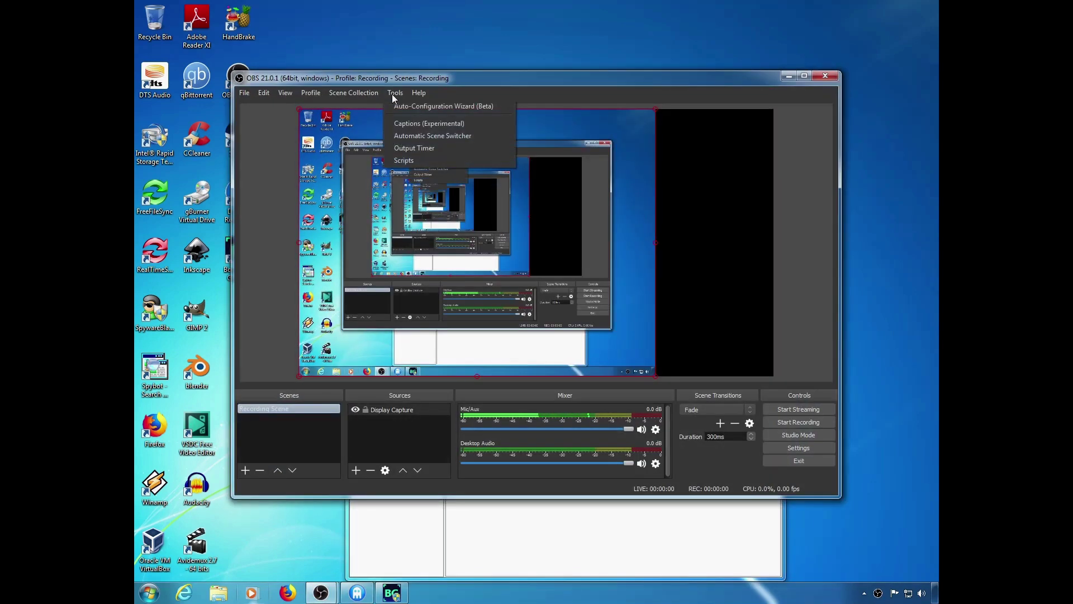
pyautogui.click(361, 107)
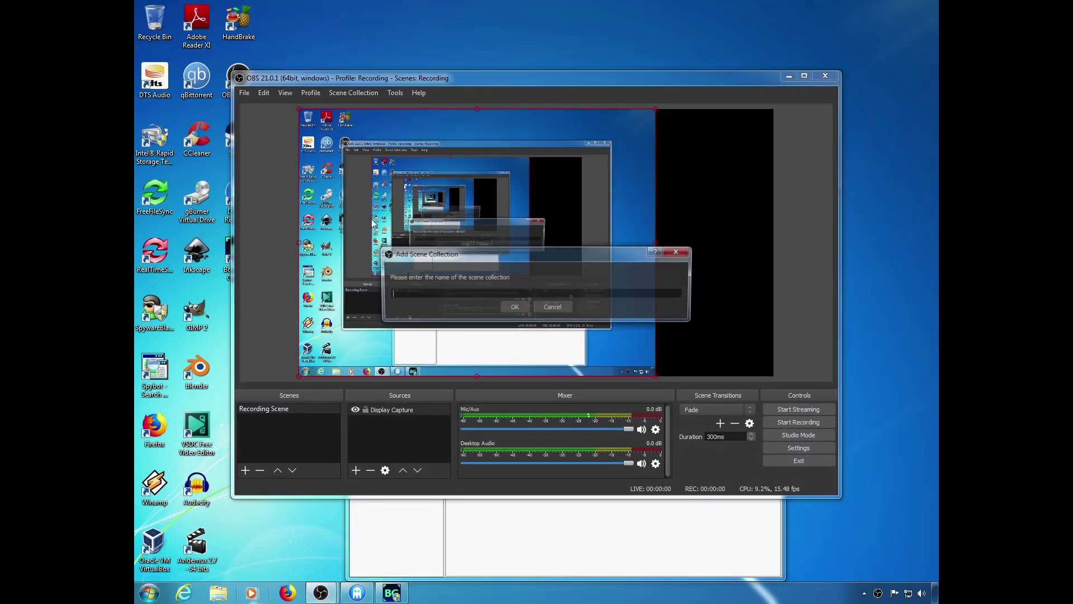
pyautogui.write('DOSBox')
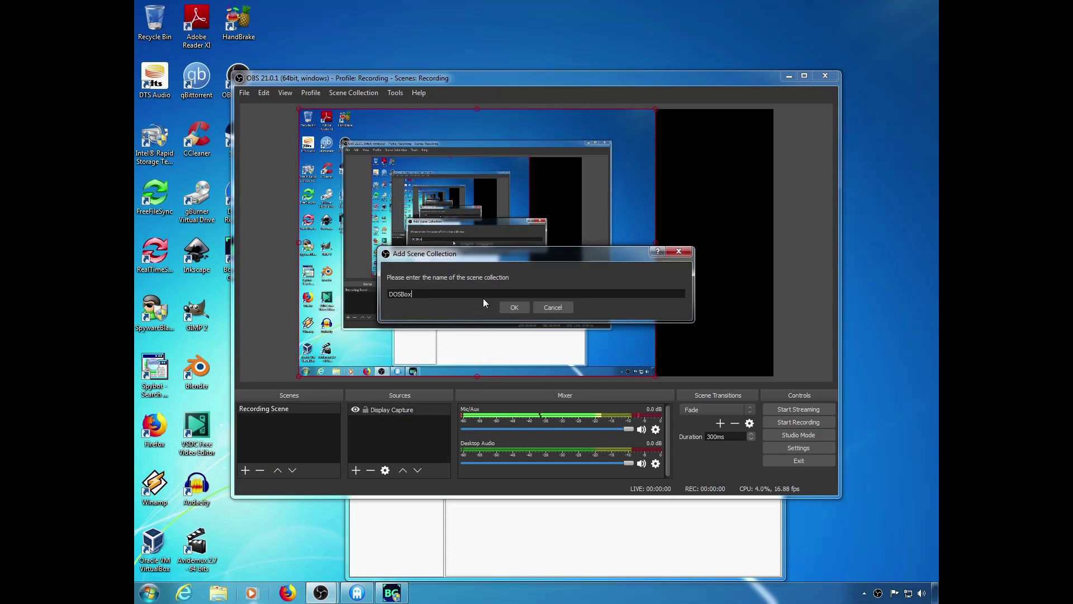
pyautogui.press('Return')
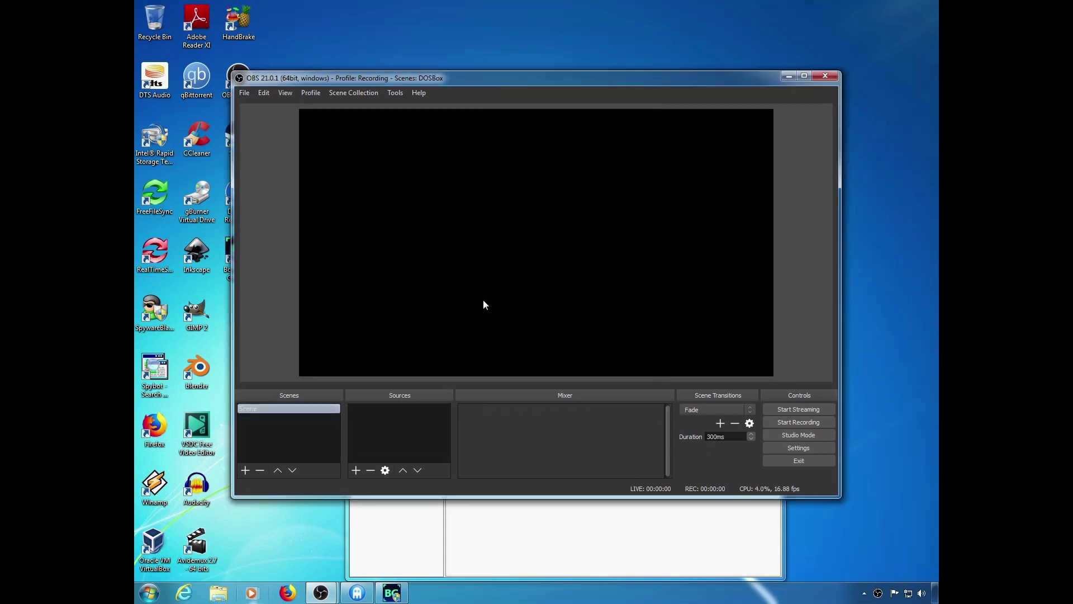
pyautogui.moveTo(316, 80); pyautogui.dragTo(399, 98)
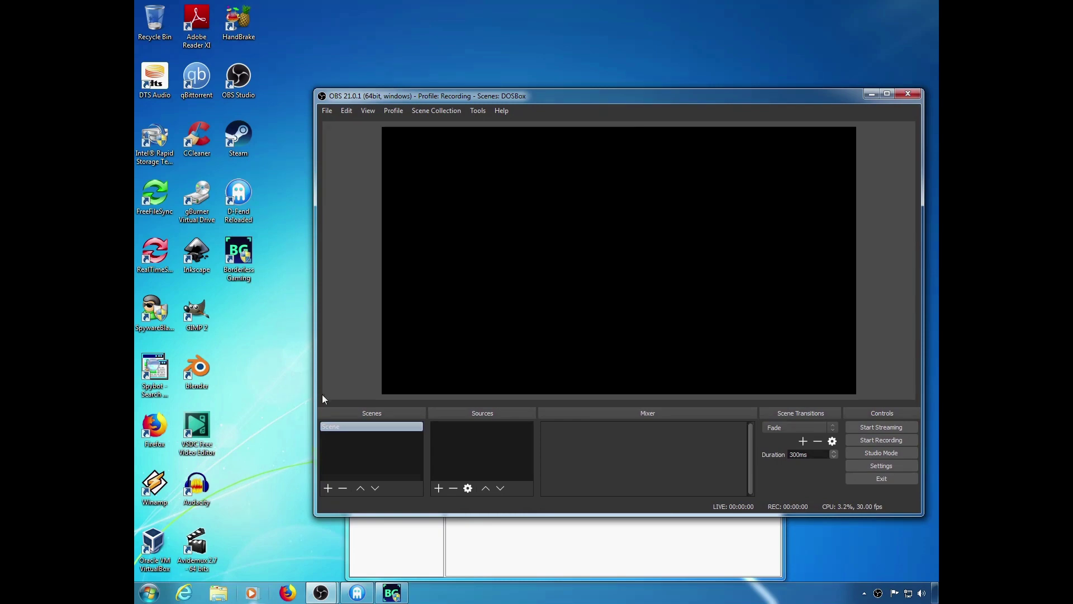
# - Launch the Streaming Demo in DOSBox from D-Fend Reloaded and switch to OBS Studio
pyautogui.click(480, 537)
pyautogui.click(477, 213)
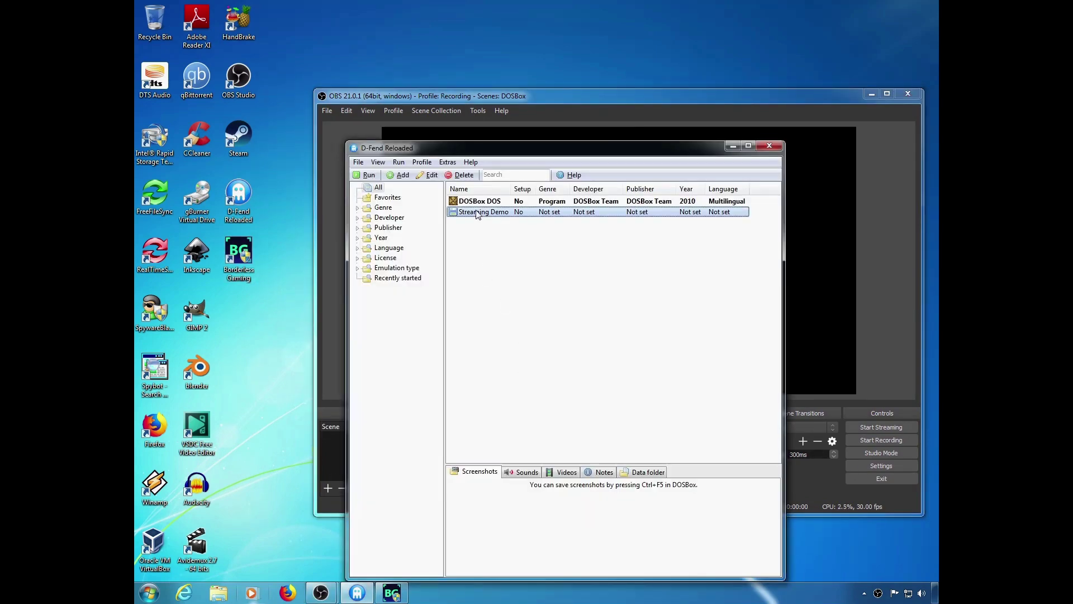
pyautogui.doubleClick(477, 213)
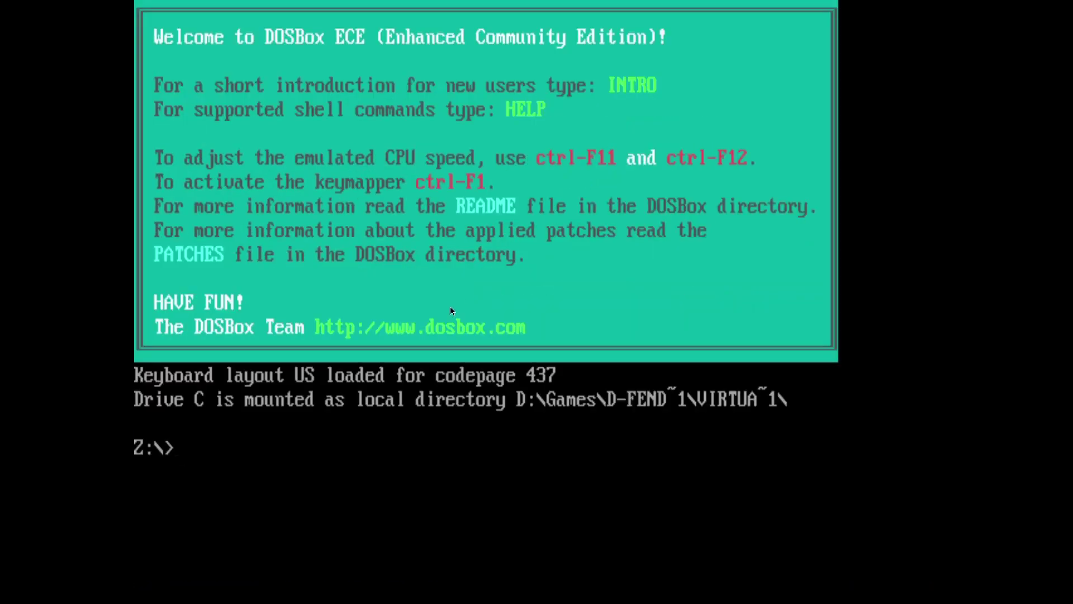
pyautogui.hotkey('alt', 'Tab')
pyautogui.hotkey('alt', 'Tab')
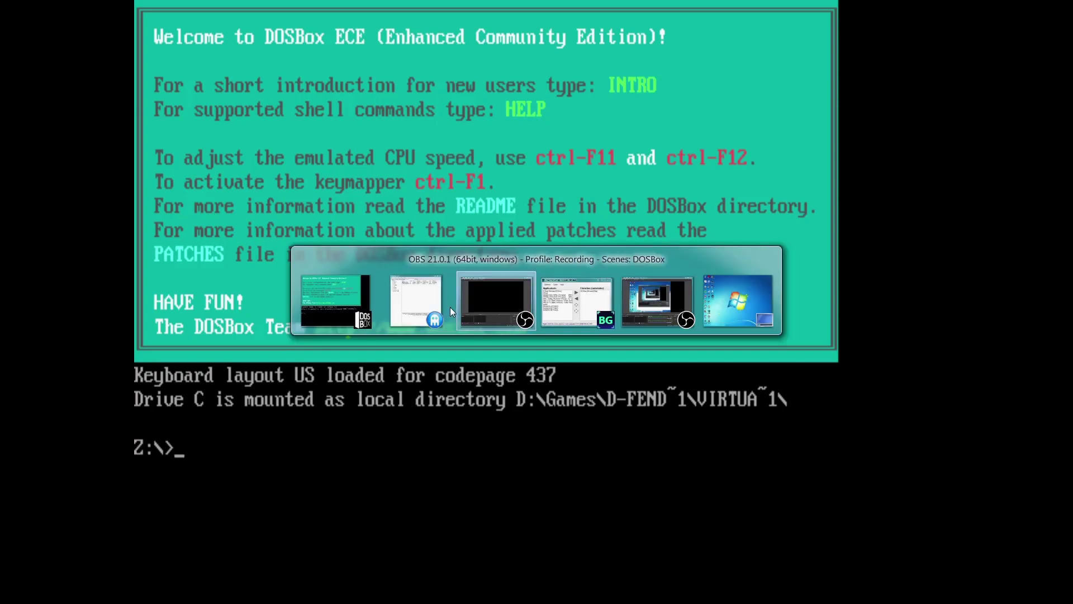
pyautogui.hotkey('alt', 'shift', 'Tab')
pyautogui.hotkey('alt', 'shift', 'Tab')
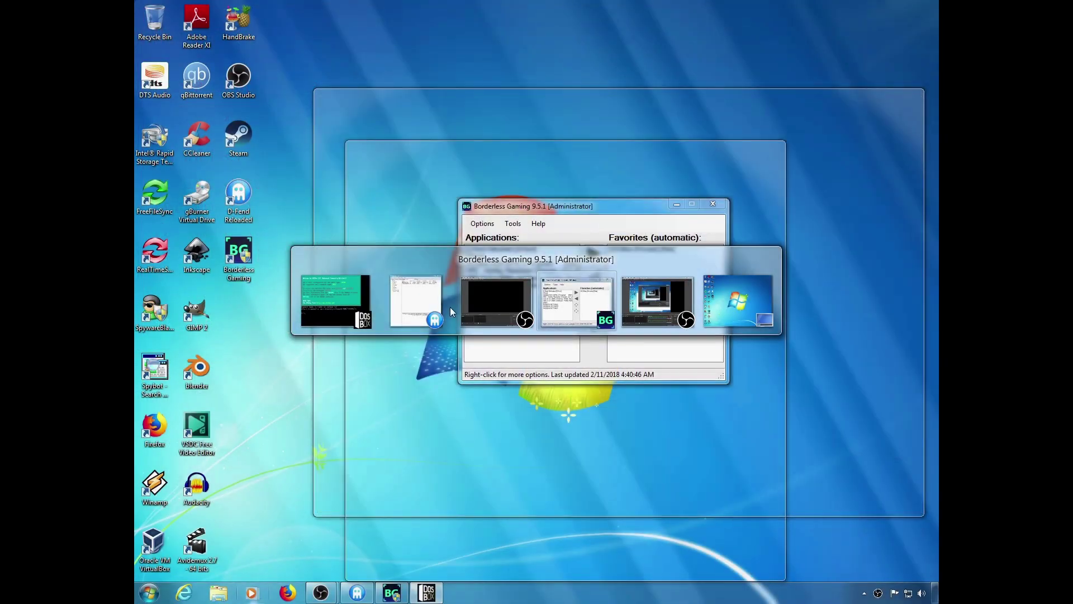
pyautogui.hotkey('alt', 'Tab')
pyautogui.hotkey('alt', 'Tab')
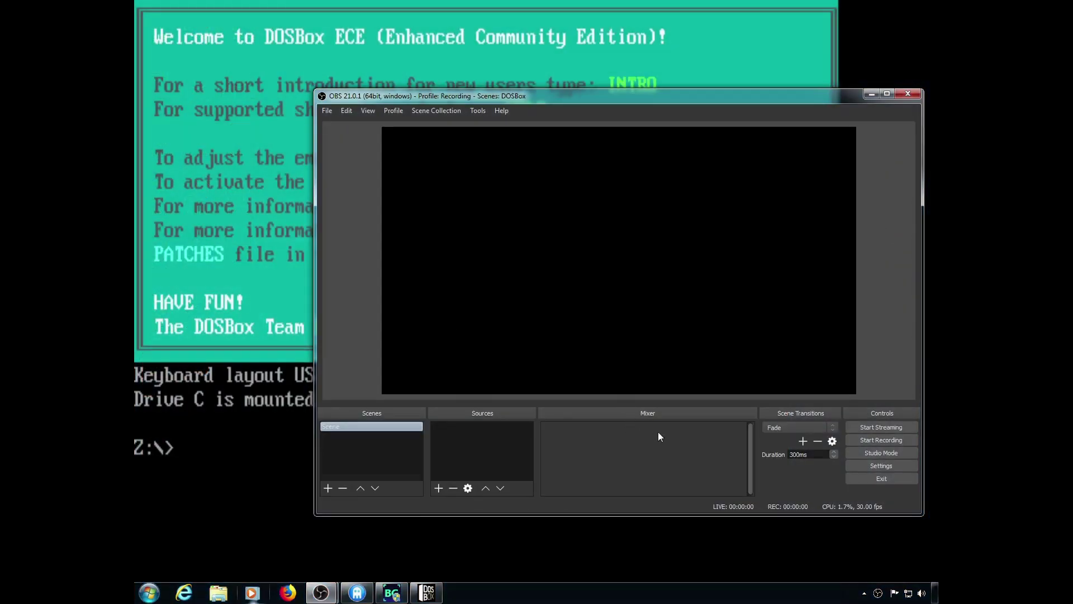
# - Add a Window Capture source named DOSBox with cursor capture turned off
pyautogui.click(439, 488)
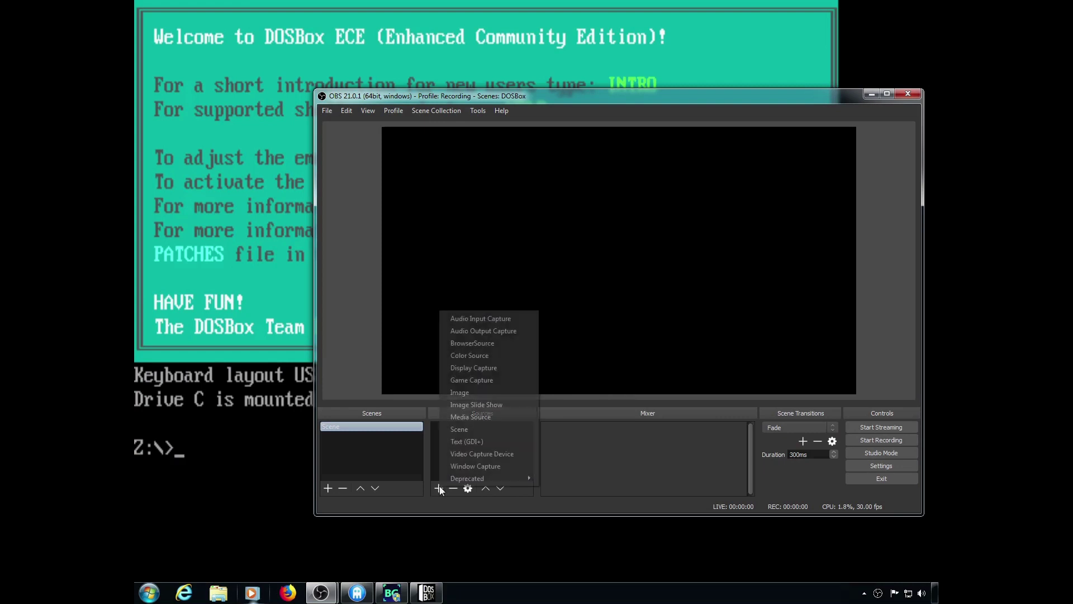
pyautogui.click(505, 468)
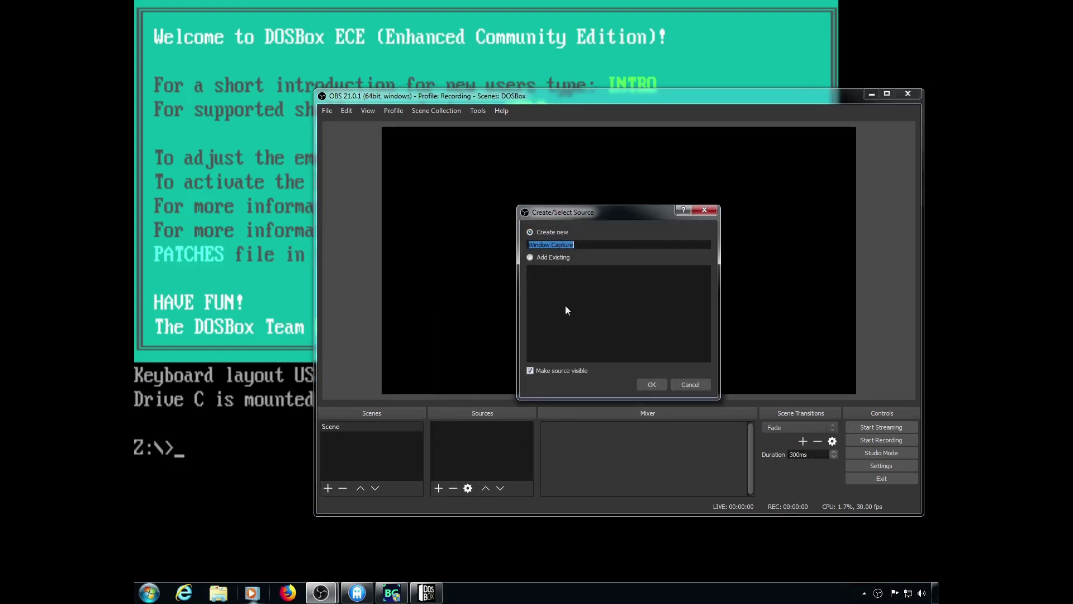
pyautogui.write('DOSBox')
pyautogui.click(644, 383)
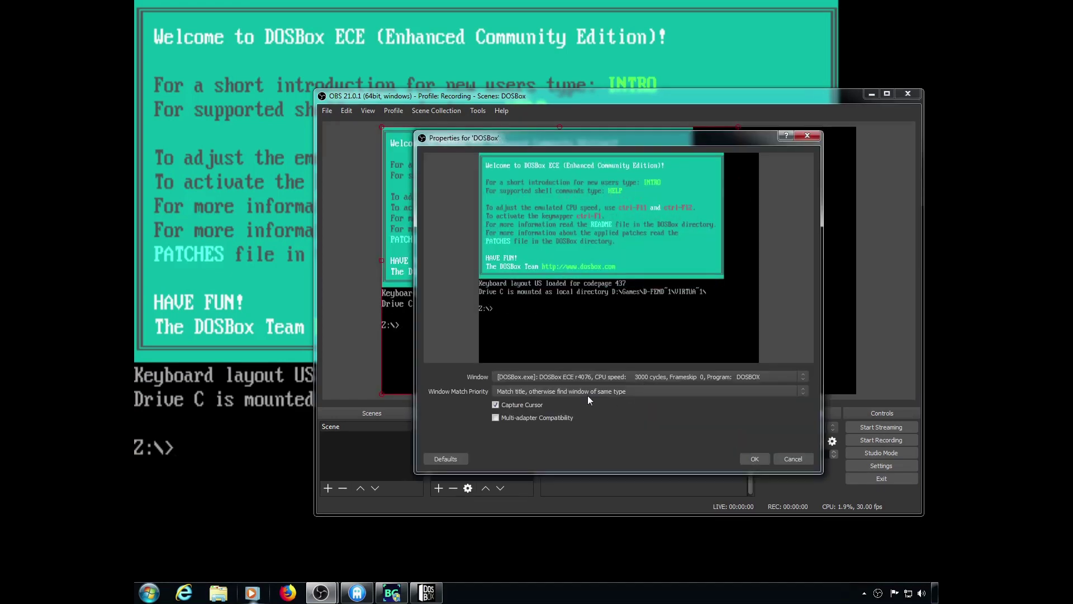
pyautogui.click(588, 393)
pyautogui.click(599, 407)
pyautogui.click(536, 406)
pyautogui.click(755, 457)
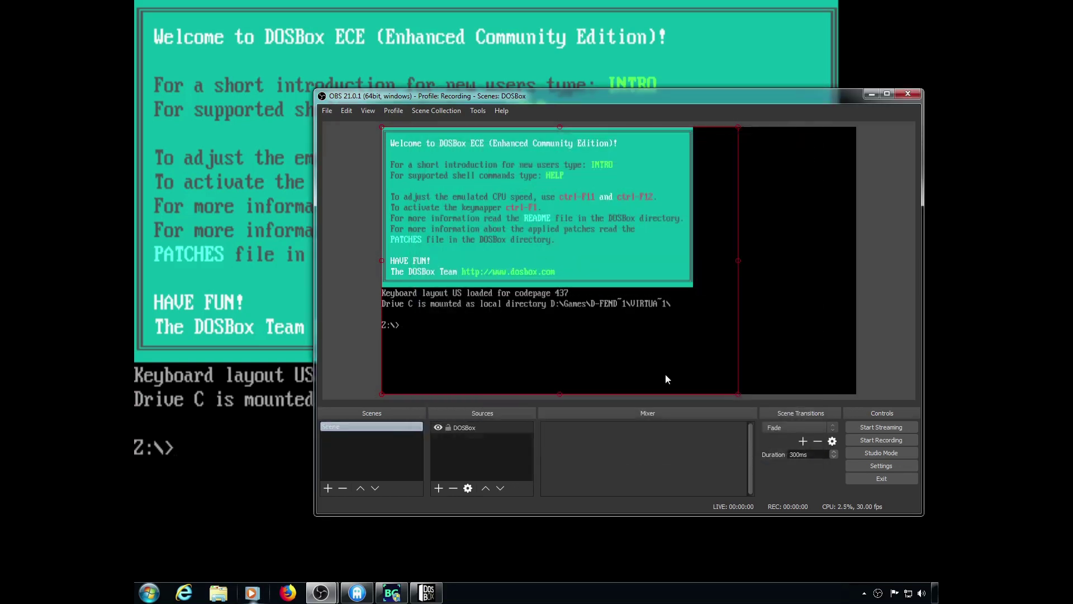
# - Fit the DOSBox source to the full preview canvas, check the capture, then exit DOSBox
pyautogui.rightClick(507, 227)
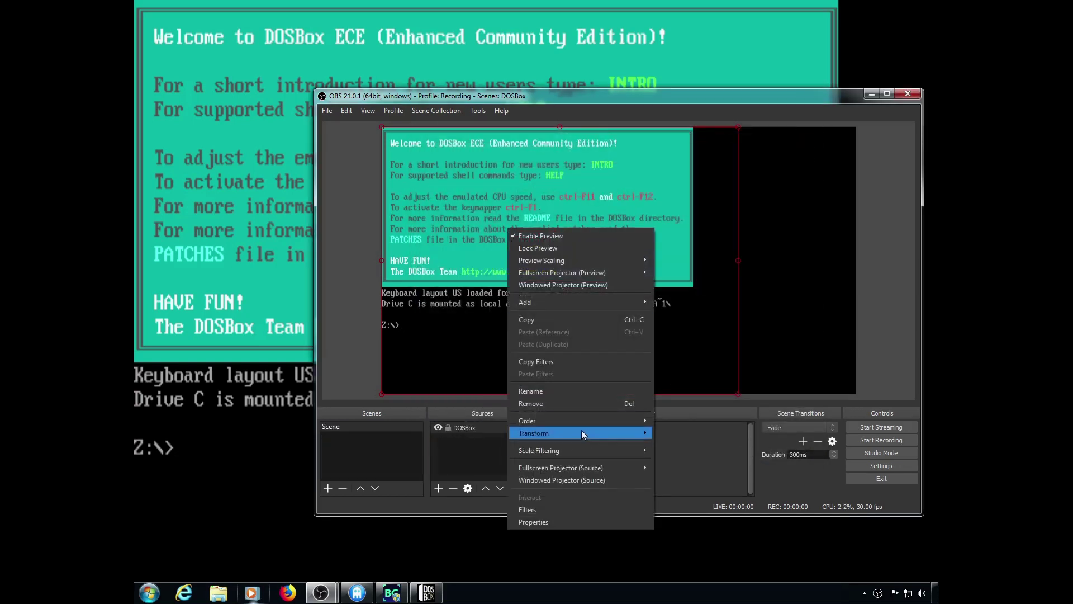
pyautogui.moveTo(582, 433)
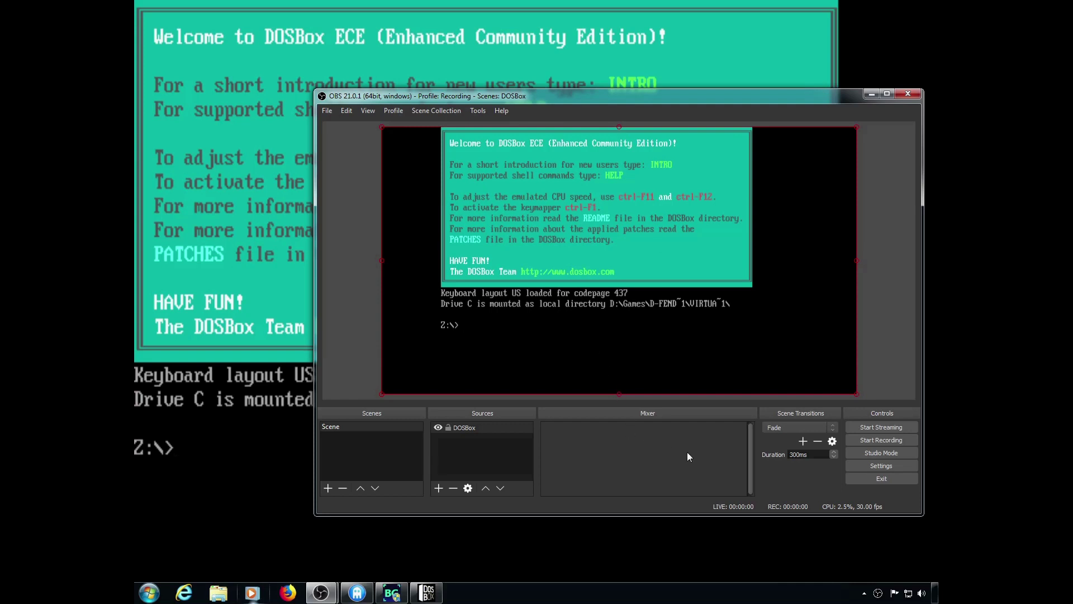
pyautogui.click(267, 351)
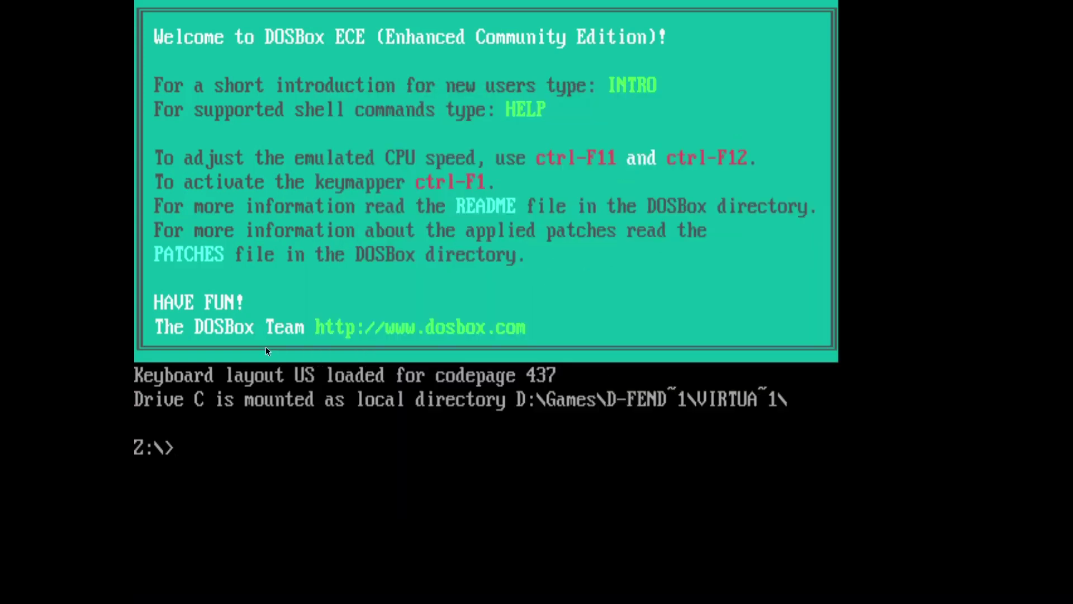
pyautogui.hotkey('alt', 'Tab')
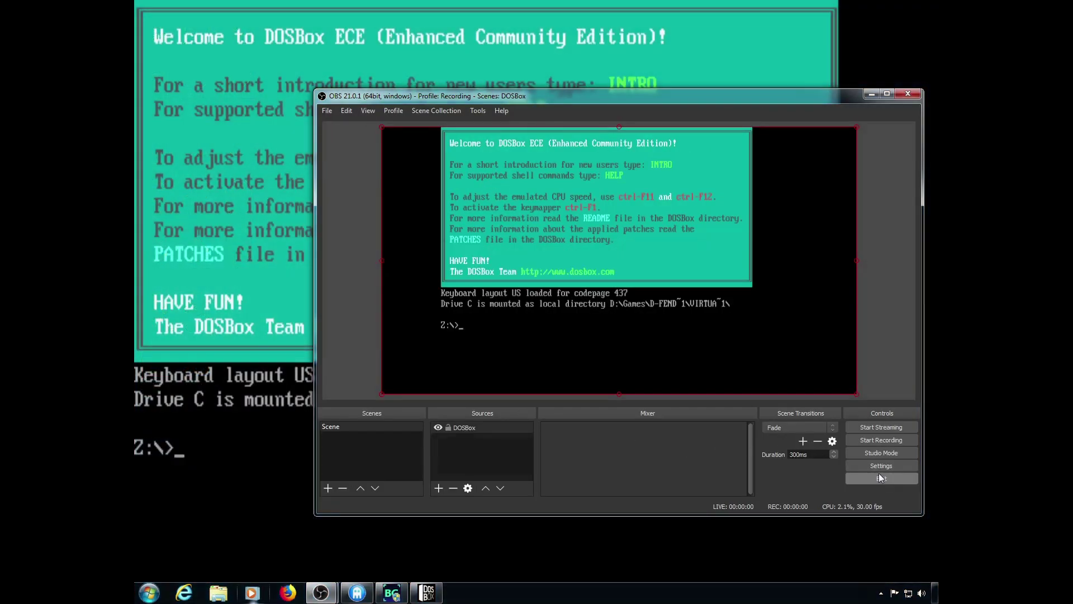
pyautogui.hotkey('alt', 'Tab')
pyautogui.write('exit')
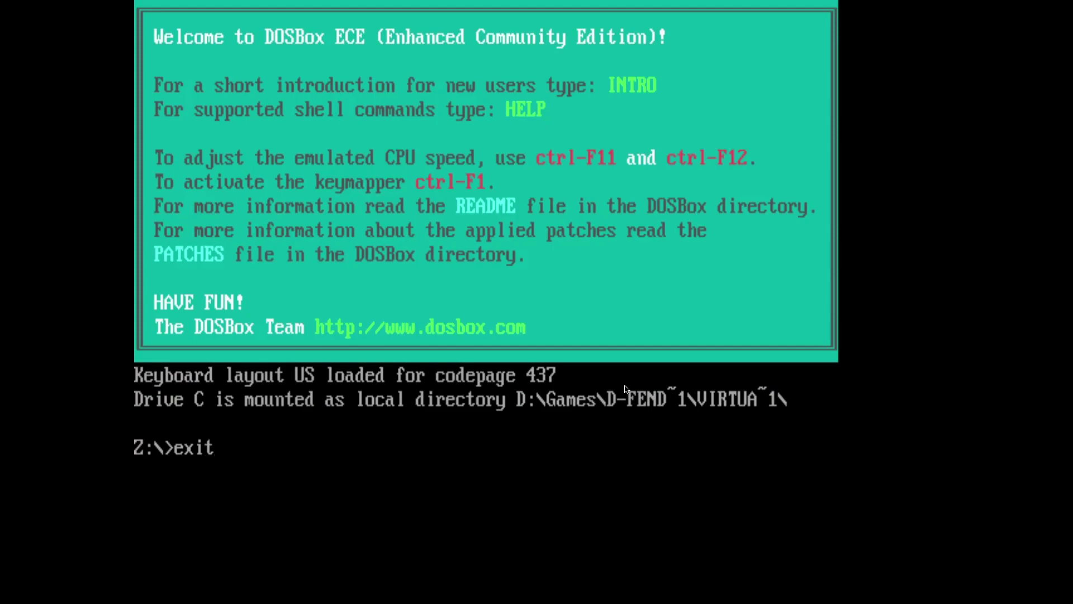
pyautogui.press('Return')
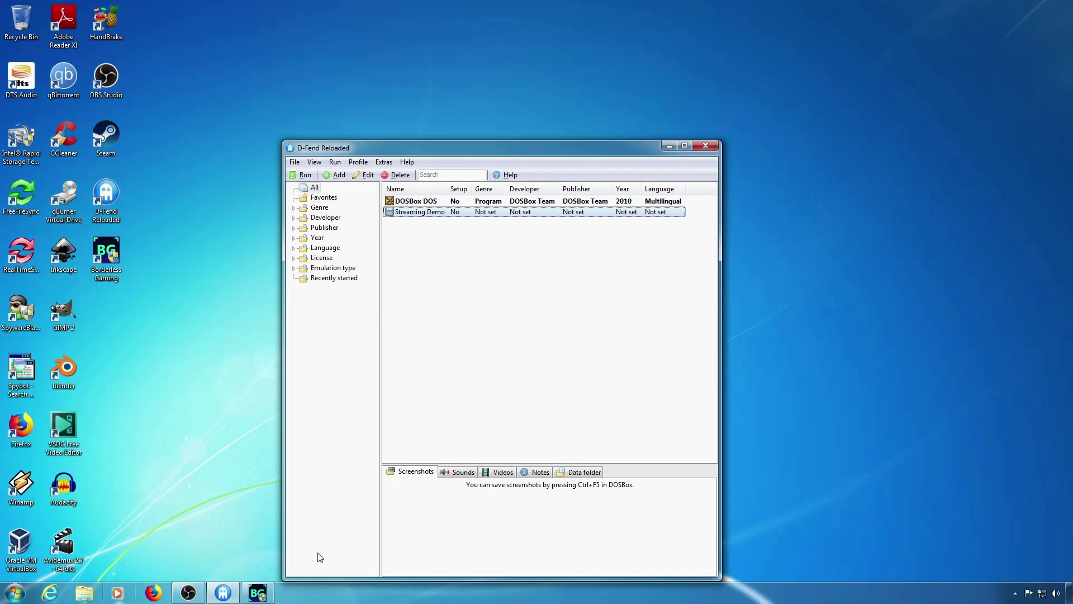
# - Close D-Fend Reloaded and Borderless Gaming, leaving only OBS Studio running
pyautogui.click(705, 146)
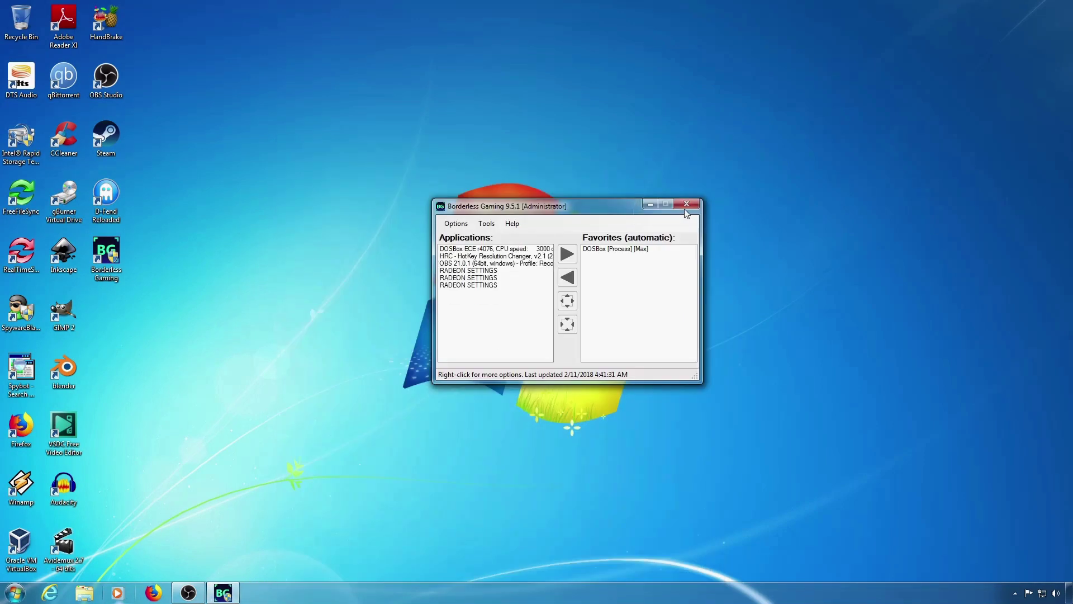
pyautogui.click(688, 206)
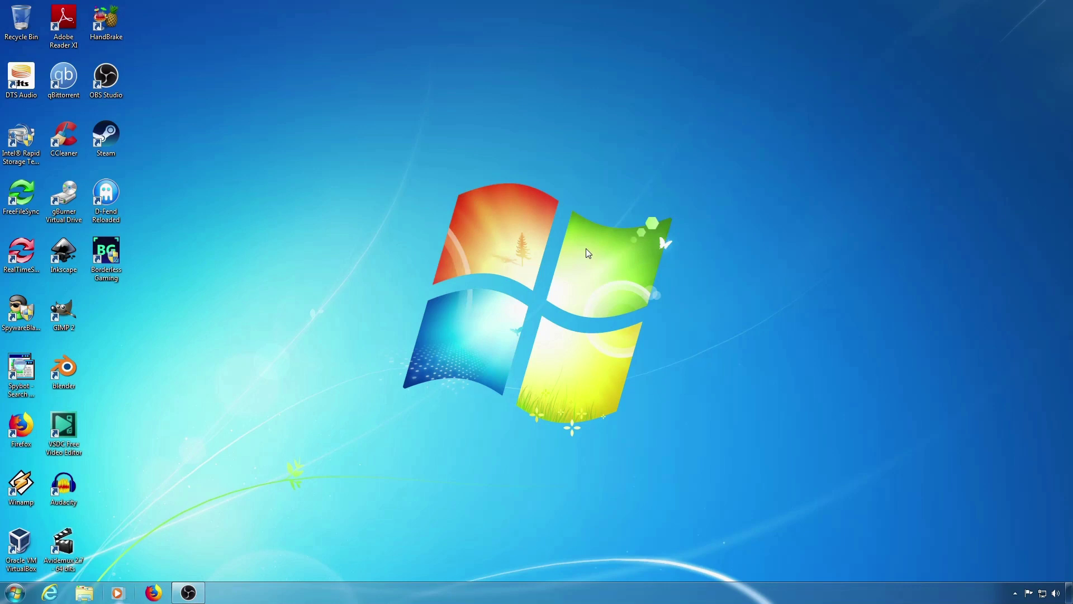